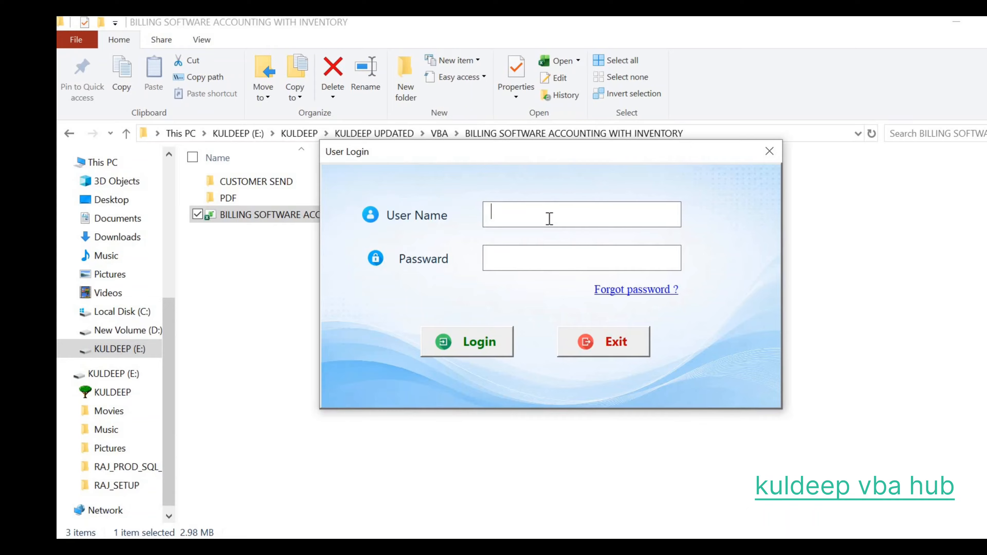
# Step: Enter the login credentials and sign in to the dashboard
pyautogui.write('ADMIN123')
pyautogui.press('Return')
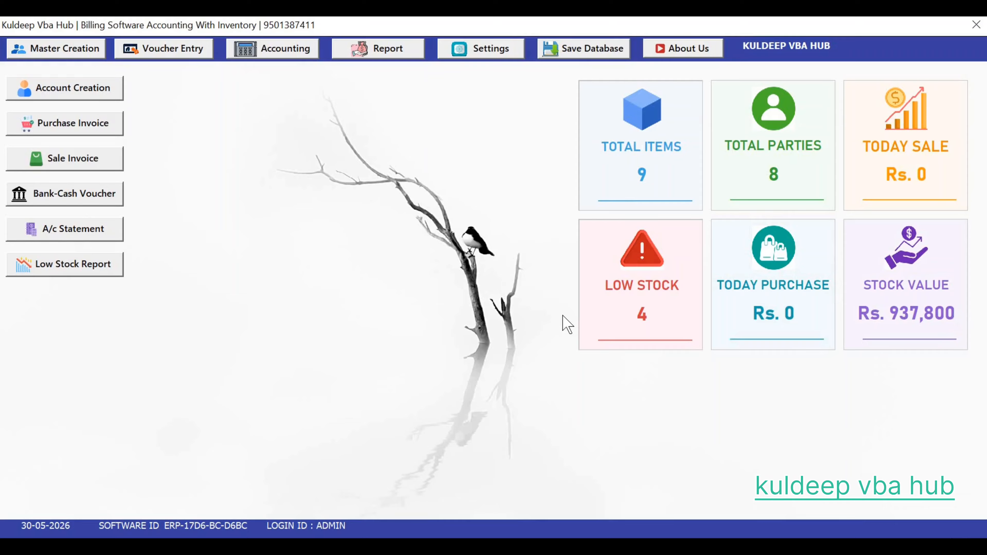
# Step: Re-save the KULDEEP VBA HUB company details from Company Creation and close the form
pyautogui.click(71, 54)
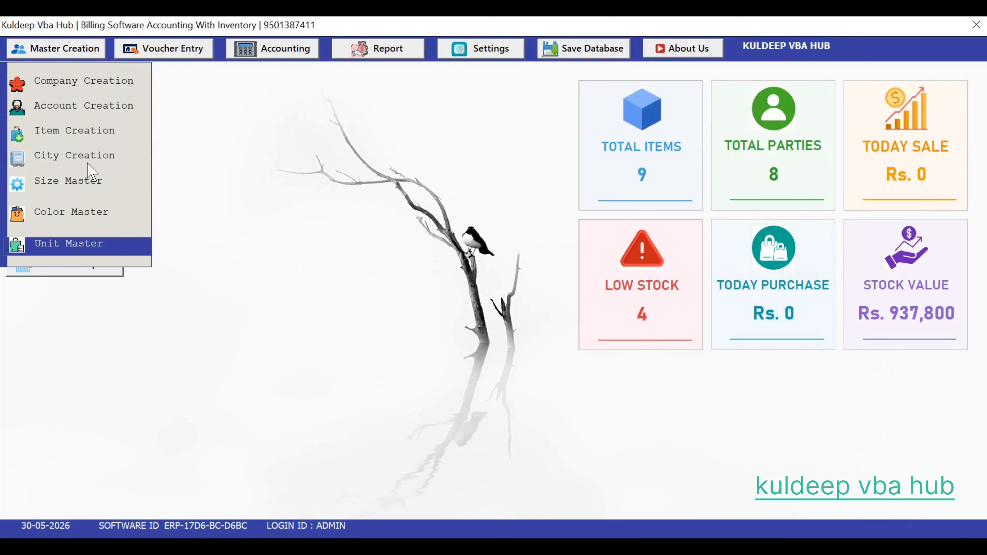
pyautogui.click(104, 86)
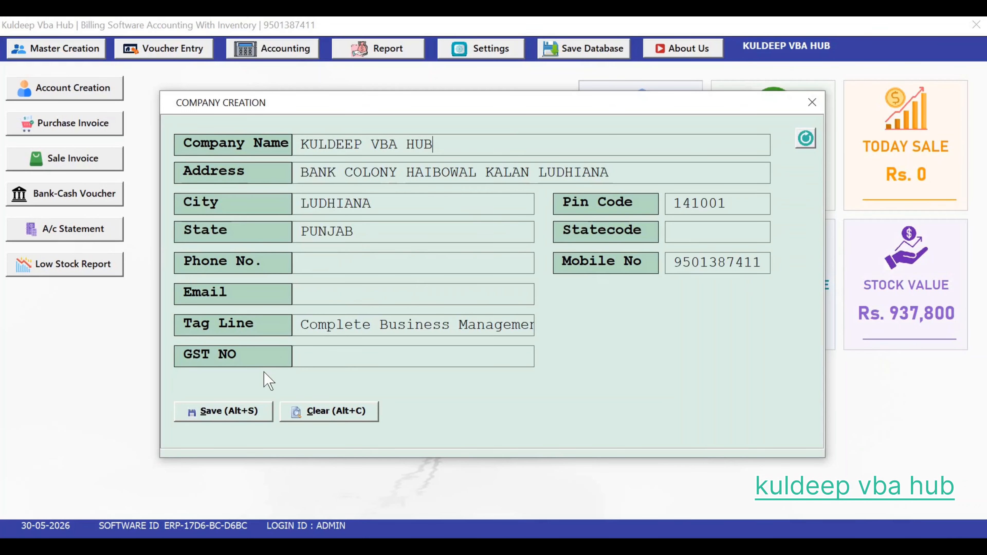
pyautogui.click(238, 414)
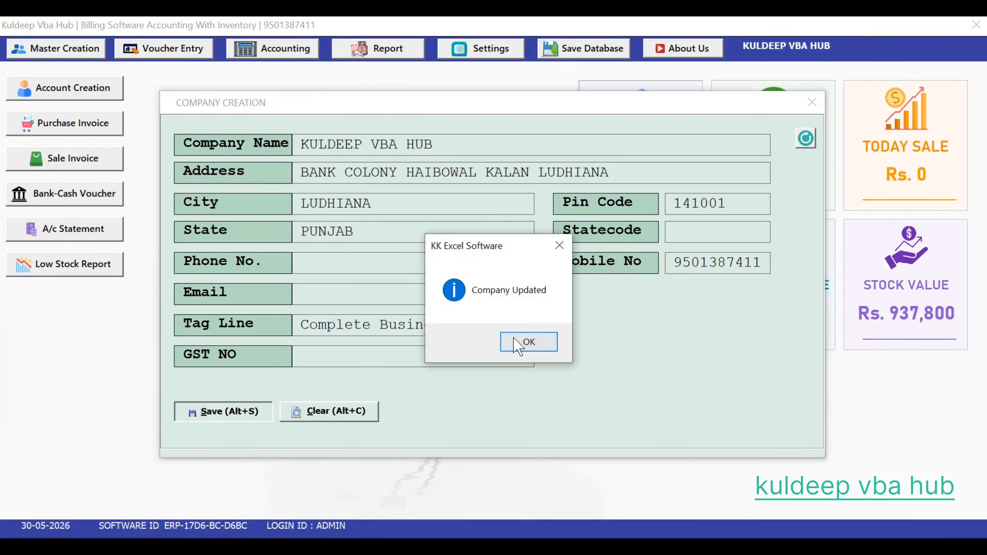
pyautogui.click(519, 344)
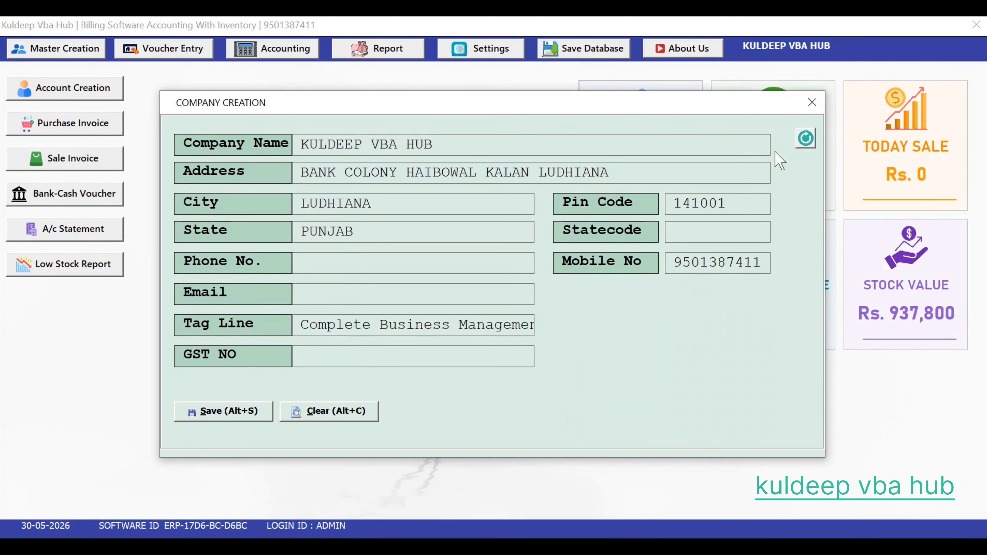
pyautogui.click(811, 103)
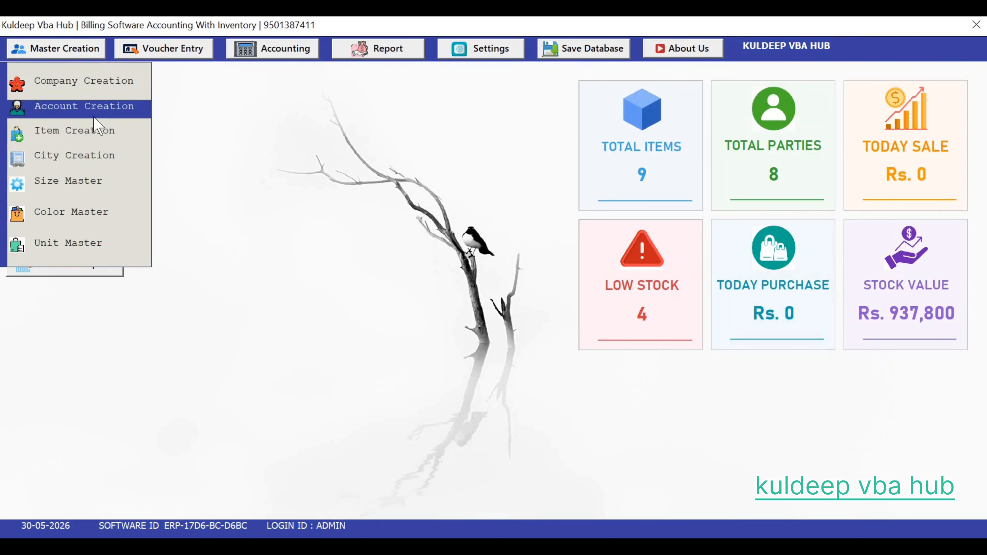
# Step: Open Account Creation and load the Lucknow purchase party for editing
pyautogui.click(105, 109)
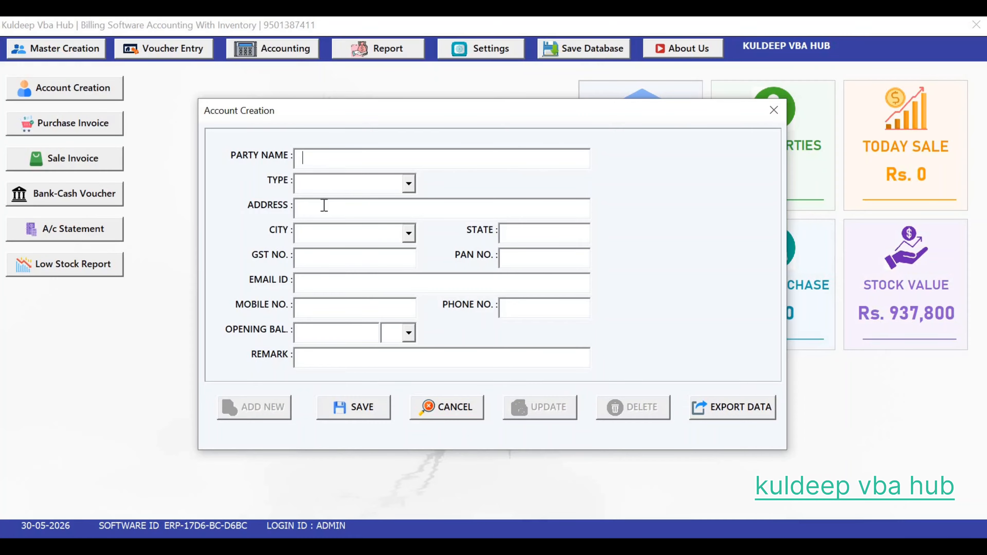
pyautogui.click(409, 233)
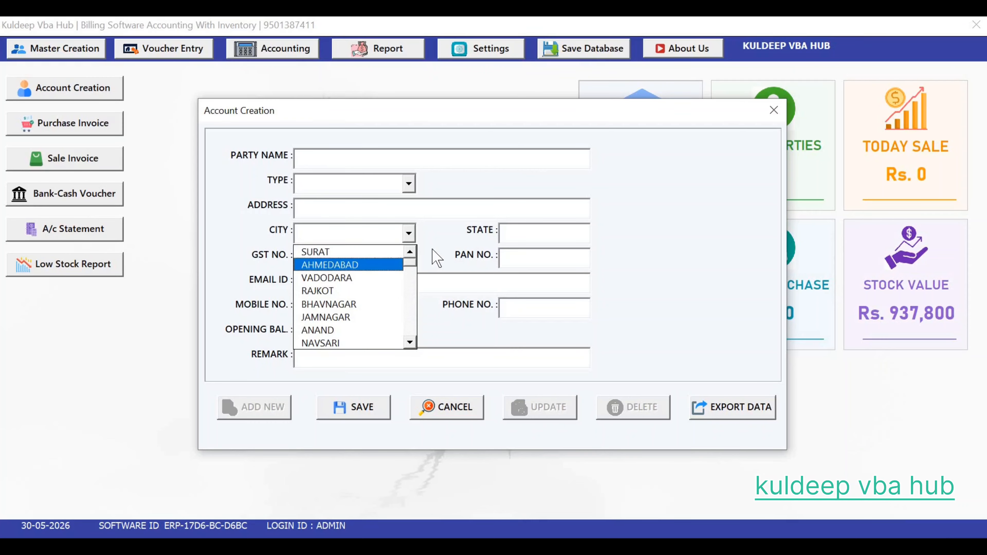
pyautogui.press('Escape')
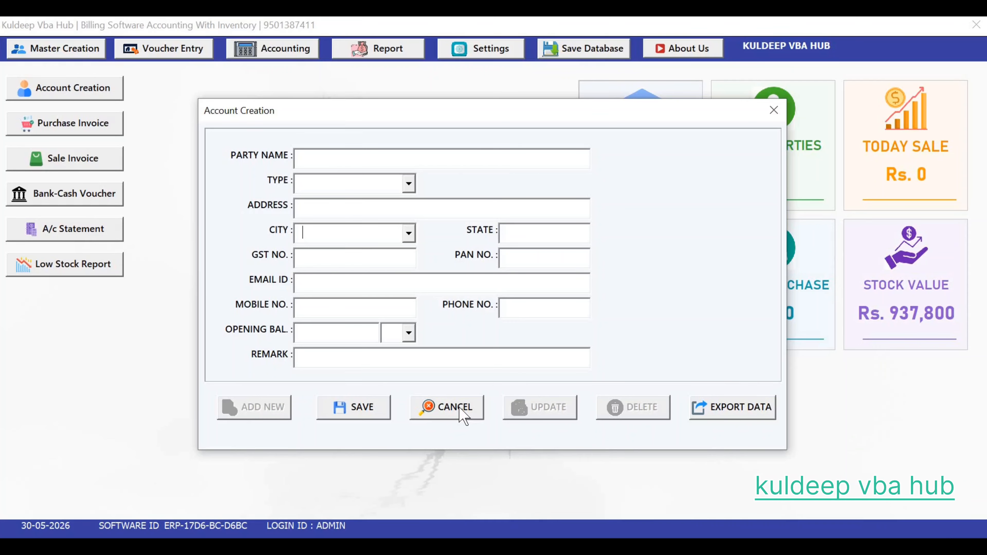
pyautogui.click(462, 415)
pyautogui.click(538, 417)
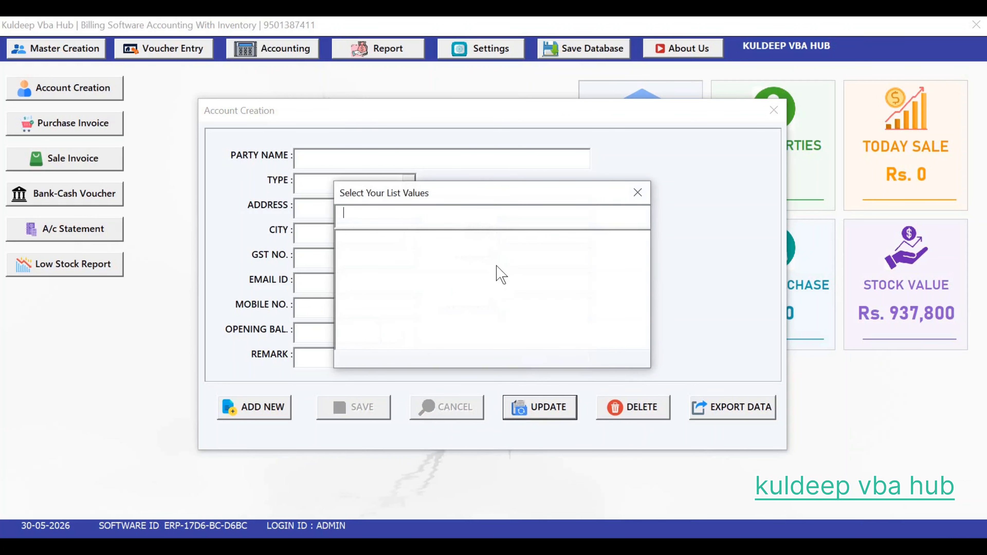
pyautogui.write('ku')
pyautogui.press('Down')
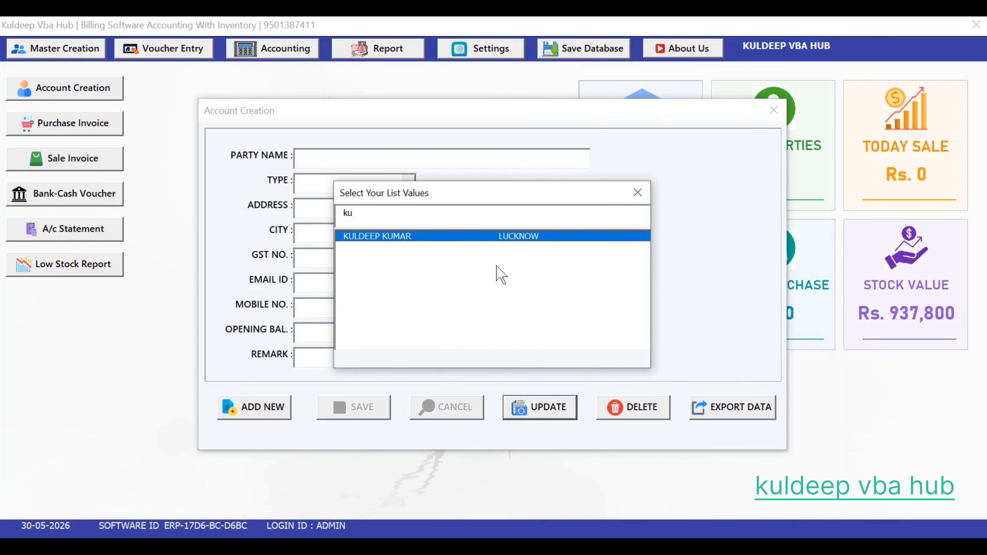
pyautogui.press('Return')
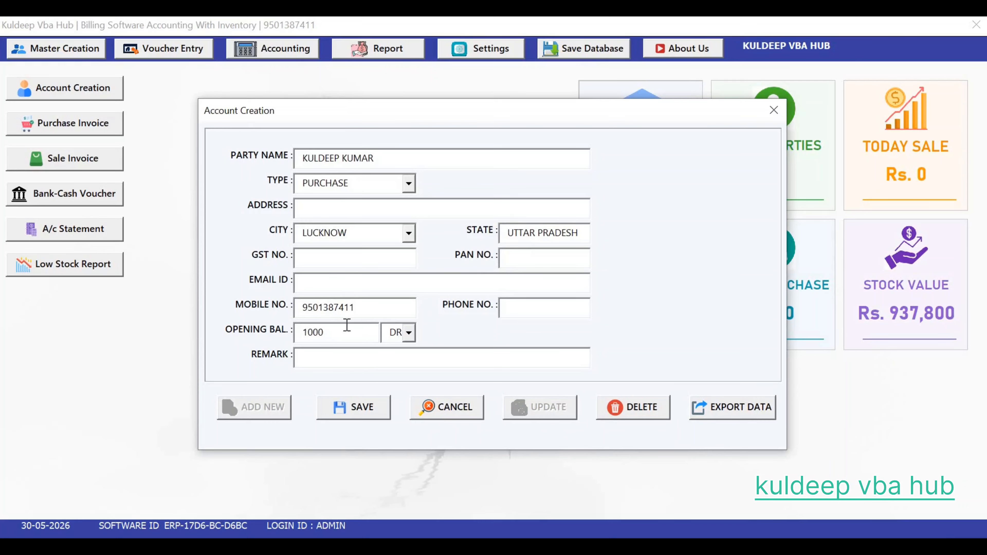
# Step: Change the party's opening balance from 1000 to 2000 and save the account
pyautogui.press('BackSpace')
pyautogui.press('BackSpace')
pyautogui.press('BackSpace')
pyautogui.press('BackSpace')
pyautogui.write('20000')
pyautogui.press('BackSpace')
pyautogui.click(353, 406)
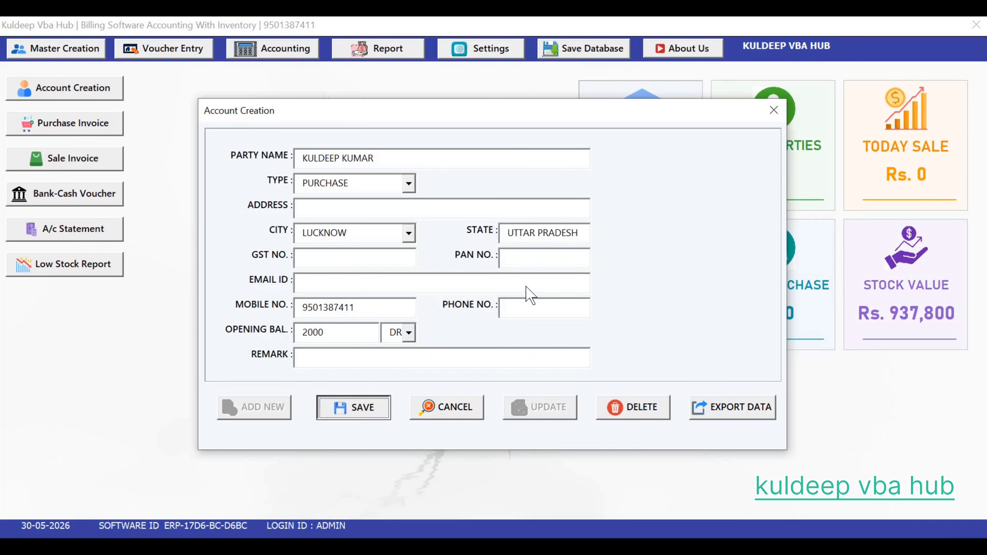
pyautogui.click(532, 338)
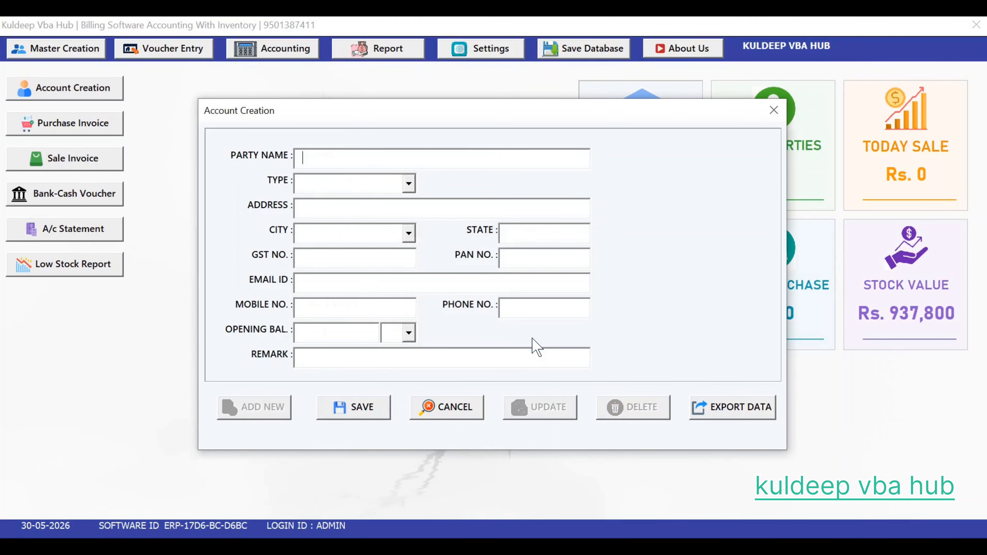
pyautogui.click(772, 111)
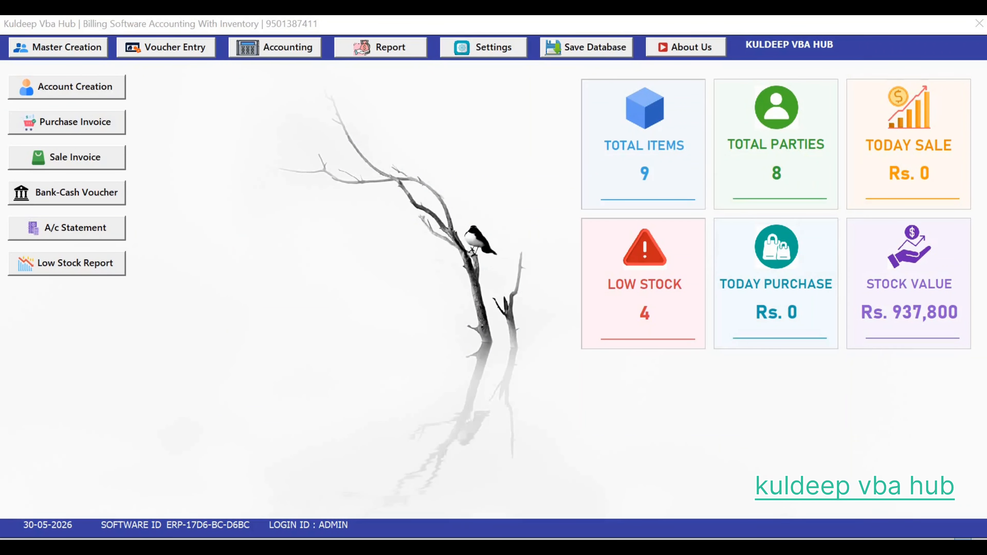
# Step: Start item D9867 KURTI with category WOOLEN, unit PCS, size FREE and colour MIX
pyautogui.click(80, 50)
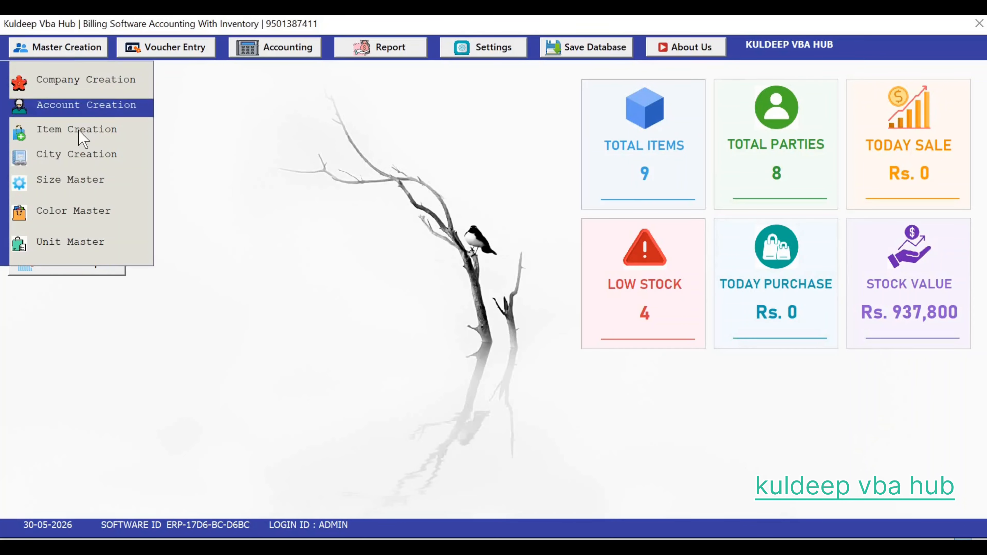
pyautogui.click(82, 130)
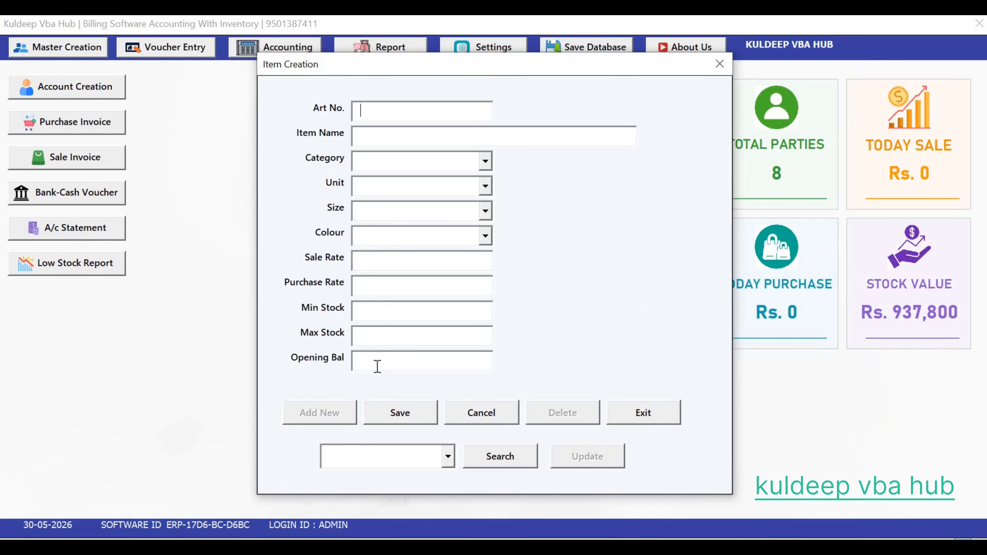
pyautogui.write('D9867')
pyautogui.press('Tab')
pyautogui.write('KURTI')
pyautogui.press('Tab')
pyautogui.press('Down')
pyautogui.press('Tab')
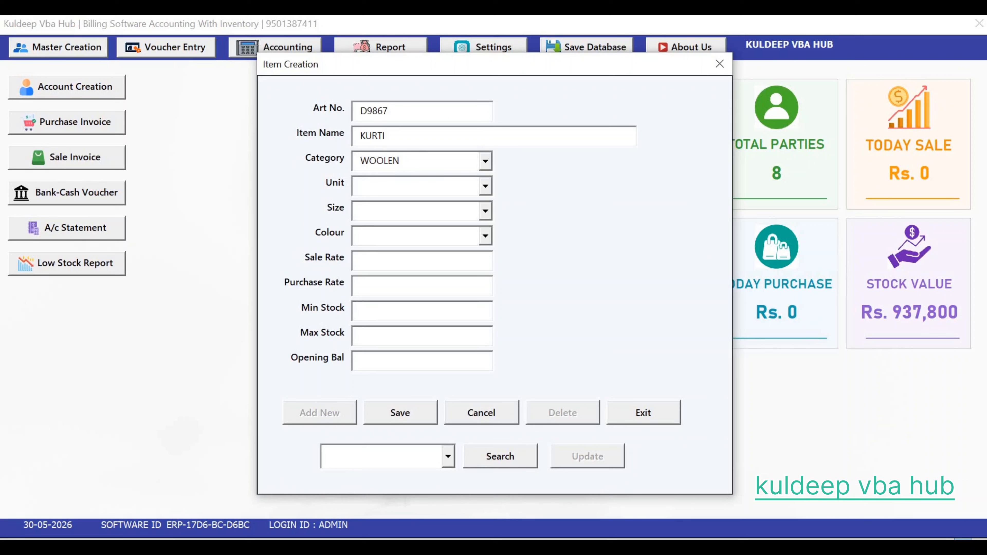
pyautogui.press('Down')
pyautogui.press('Tab')
pyautogui.press('Down')
pyautogui.press('Tab')
pyautogui.press('Down')
# Step: Give it sale rate 700, purchase rate 600, min stock 100, opening 50, and save
pyautogui.press('Tab')
pyautogui.write('700')
pyautogui.press('Tab')
pyautogui.write('600')
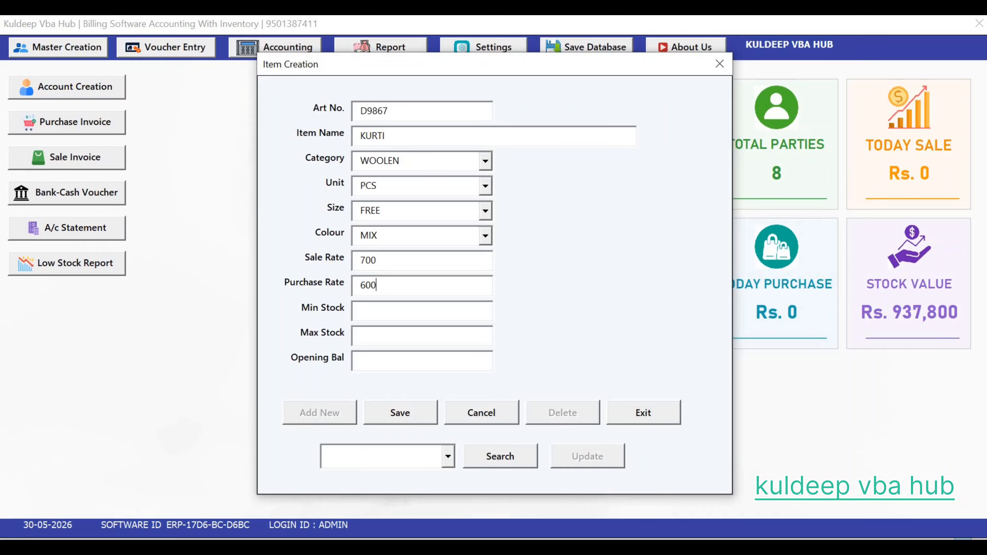
pyautogui.press('Tab')
pyautogui.write('100')
pyautogui.click(377, 366)
pyautogui.write('50')
pyautogui.press('Tab')
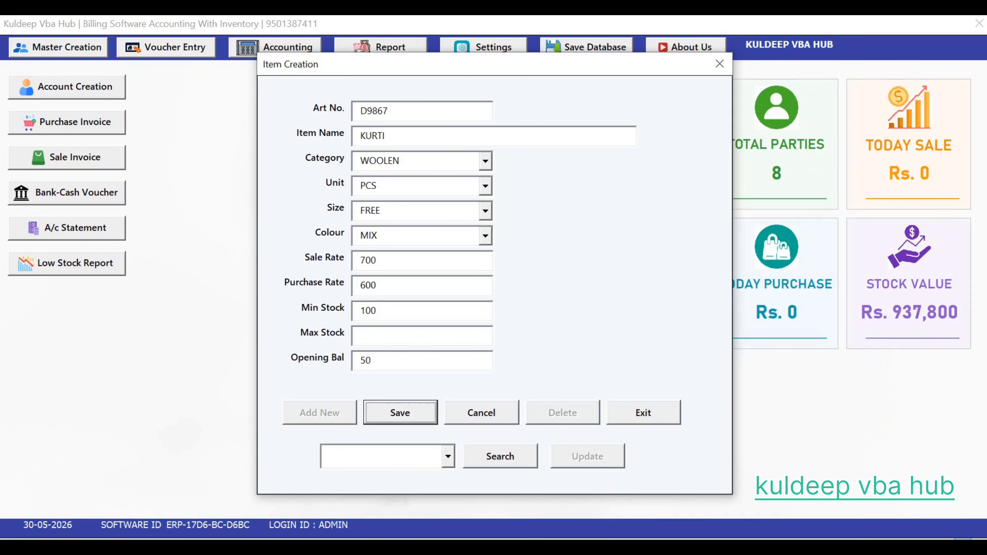
pyautogui.press('Return')
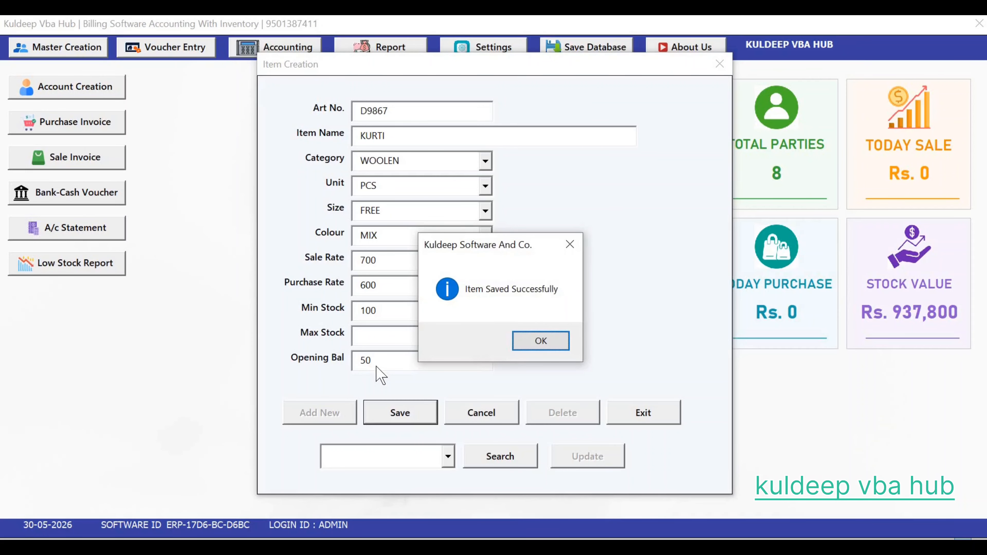
pyautogui.press('Return')
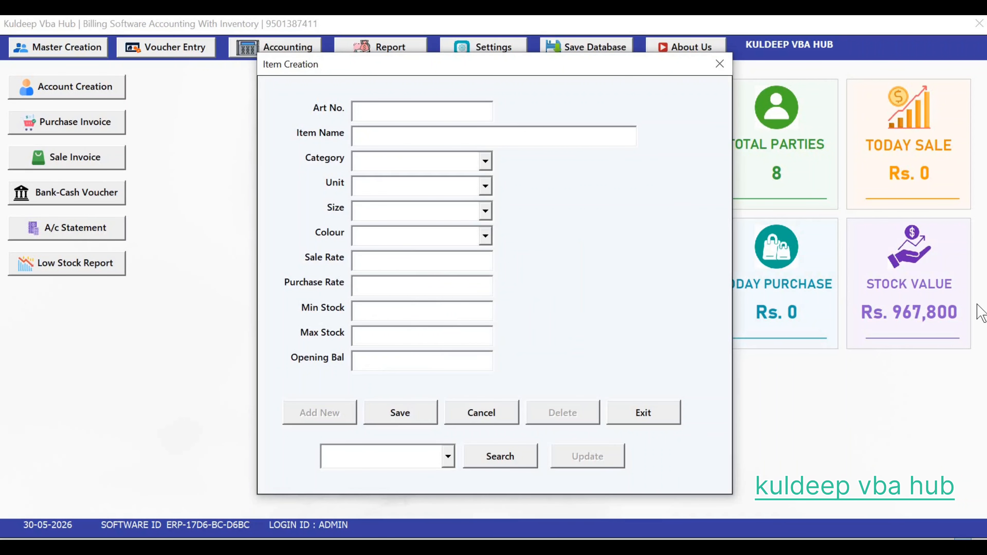
# Step: Change item D25321 KURTI's purchase rate from 700 to 600 and clear the Art No. field
pyautogui.moveTo(588, 70); pyautogui.dragTo(422, 54)
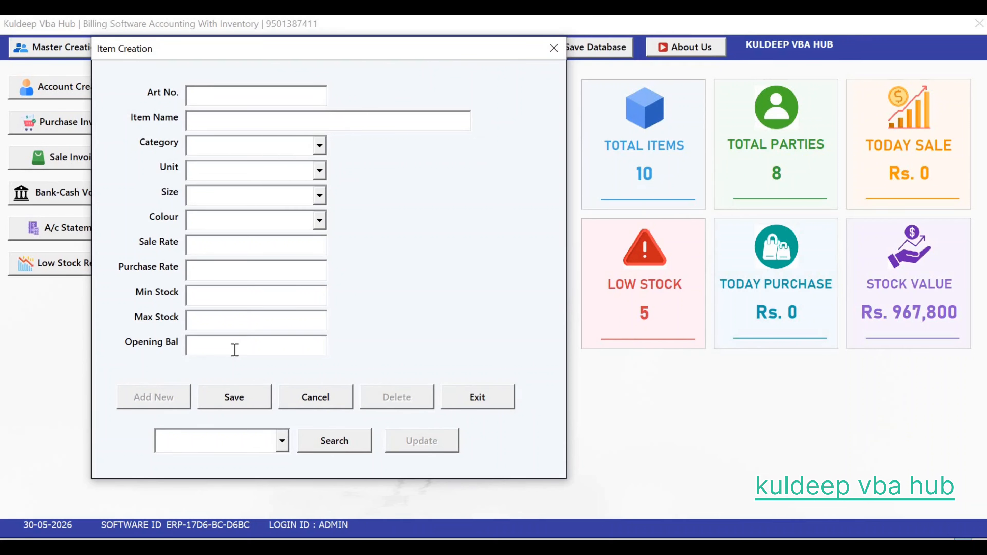
pyautogui.click(282, 441)
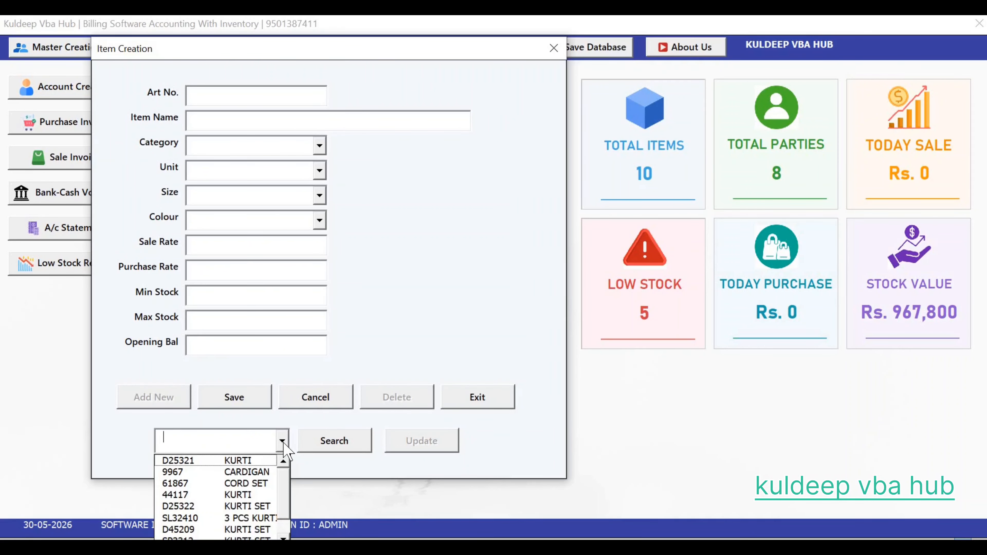
pyautogui.click(255, 463)
pyautogui.click(310, 443)
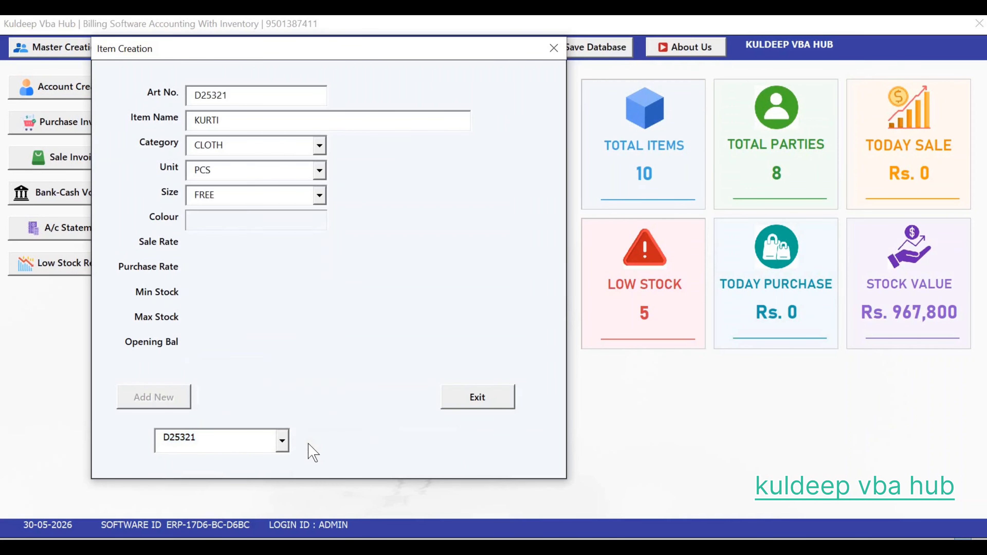
pyautogui.click(228, 274)
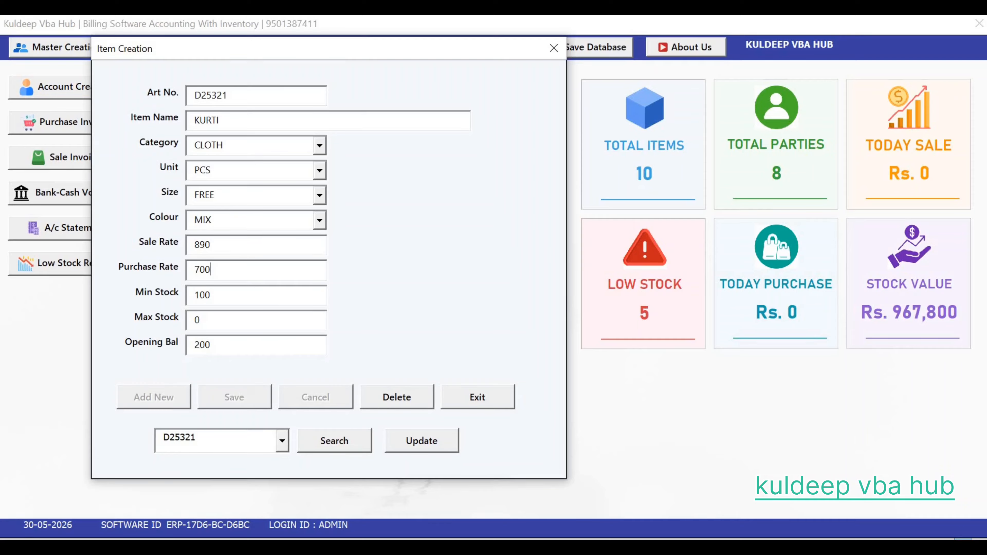
pyautogui.press('BackSpace')
pyautogui.press('BackSpace')
pyautogui.press('BackSpace')
pyautogui.write('600')
pyautogui.click(435, 451)
pyautogui.click(545, 341)
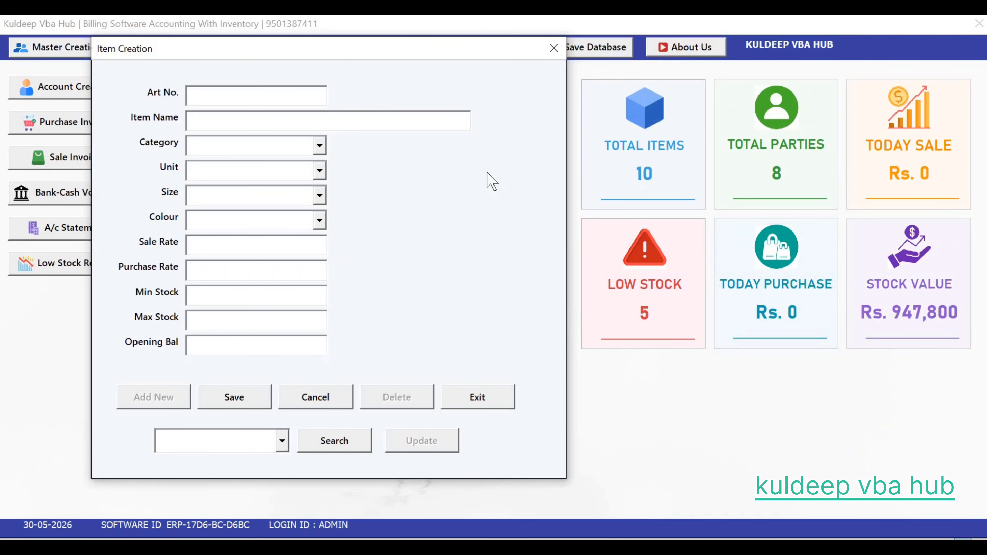
pyautogui.write('V')
pyautogui.press('BackSpace')
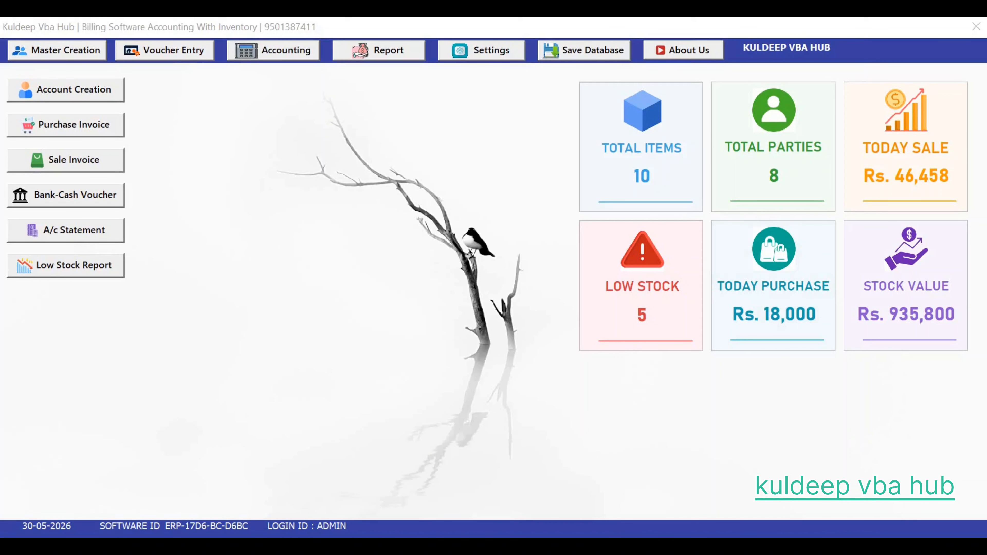
# Step: Start sale invoice S0001 dated 30/05/2026 and pick the Lucknow party
pyautogui.click(185, 58)
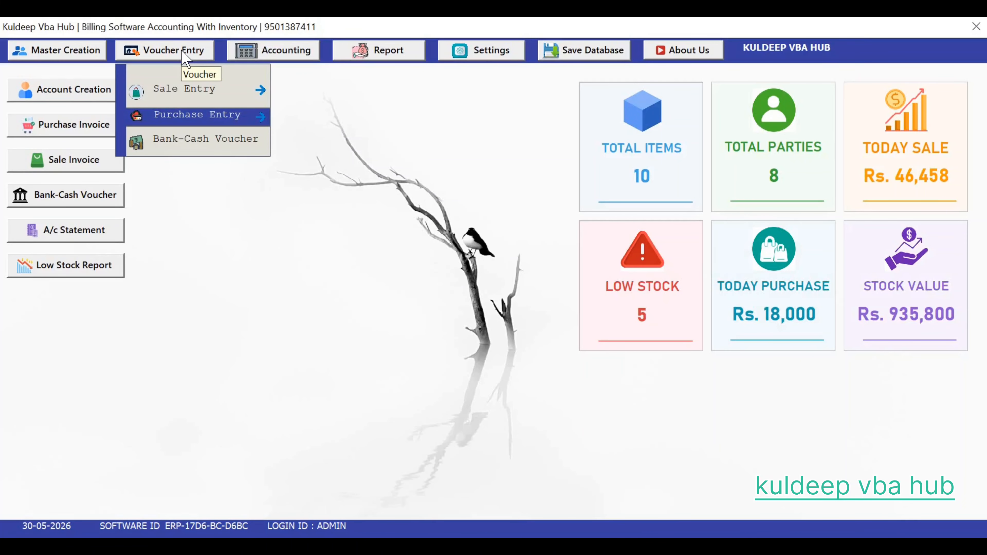
pyautogui.moveTo(210, 91)
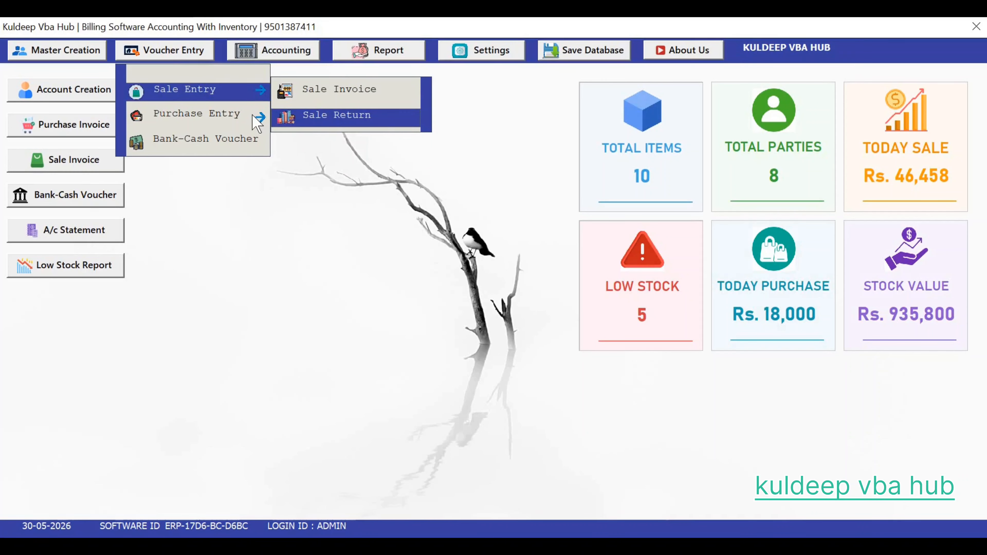
pyautogui.moveTo(252, 116)
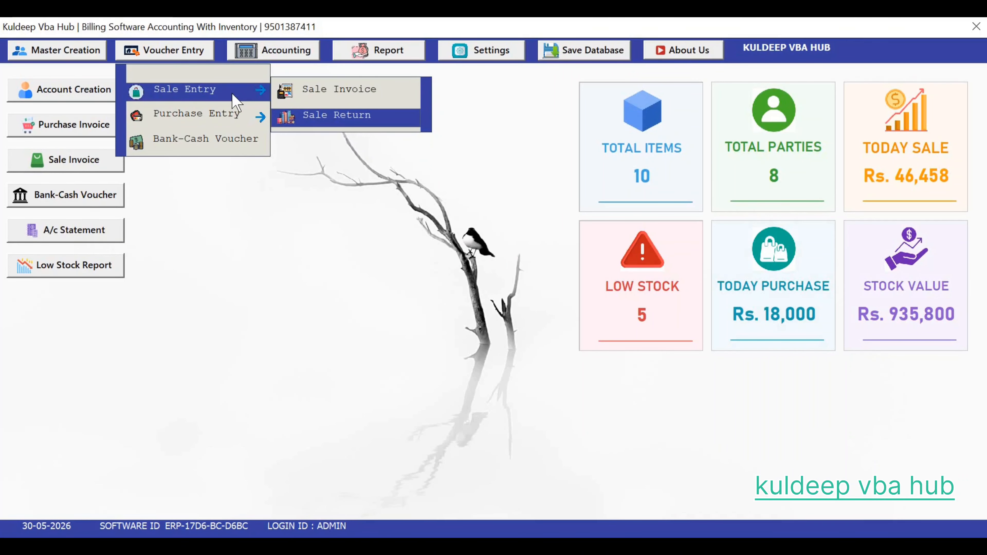
pyautogui.click(310, 93)
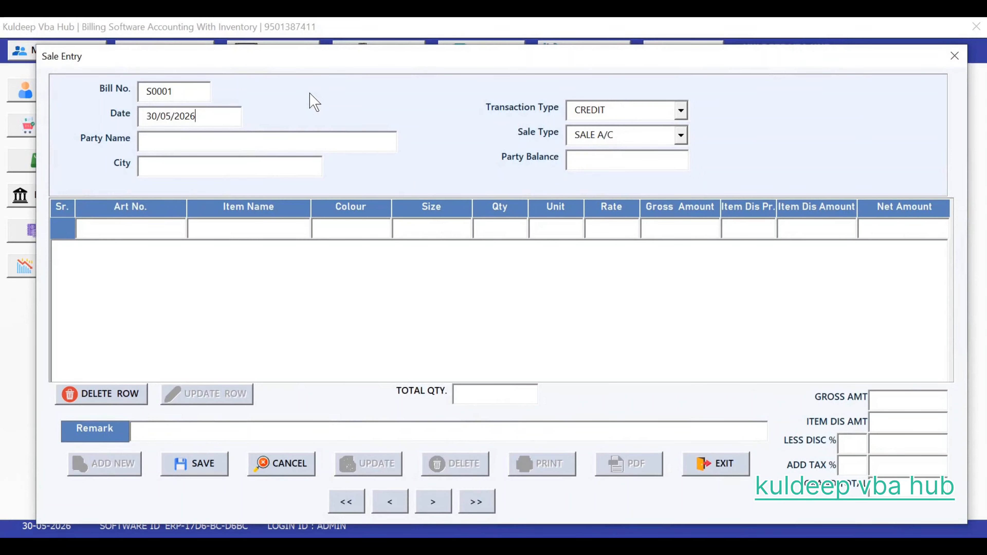
pyautogui.press('Tab')
pyautogui.write('KU')
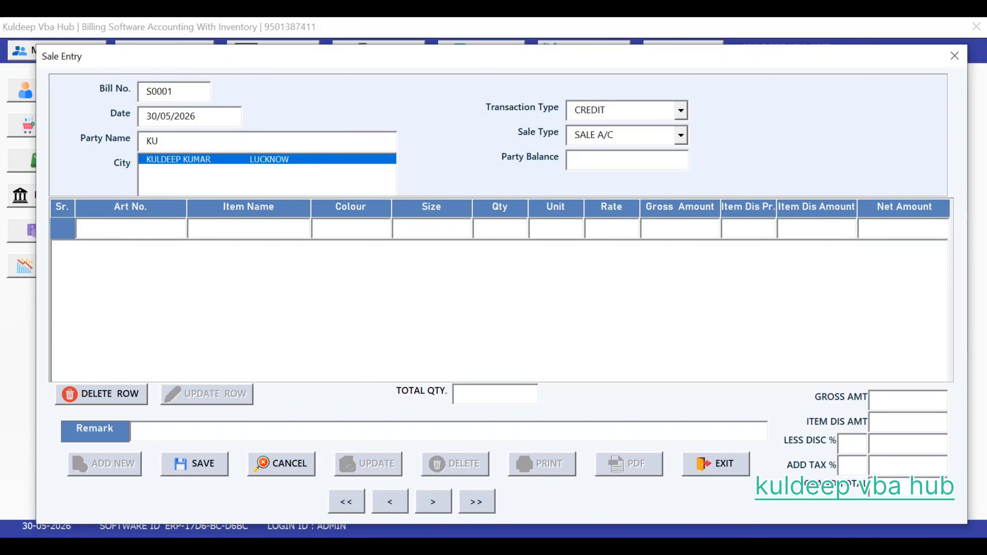
pyautogui.press('Return')
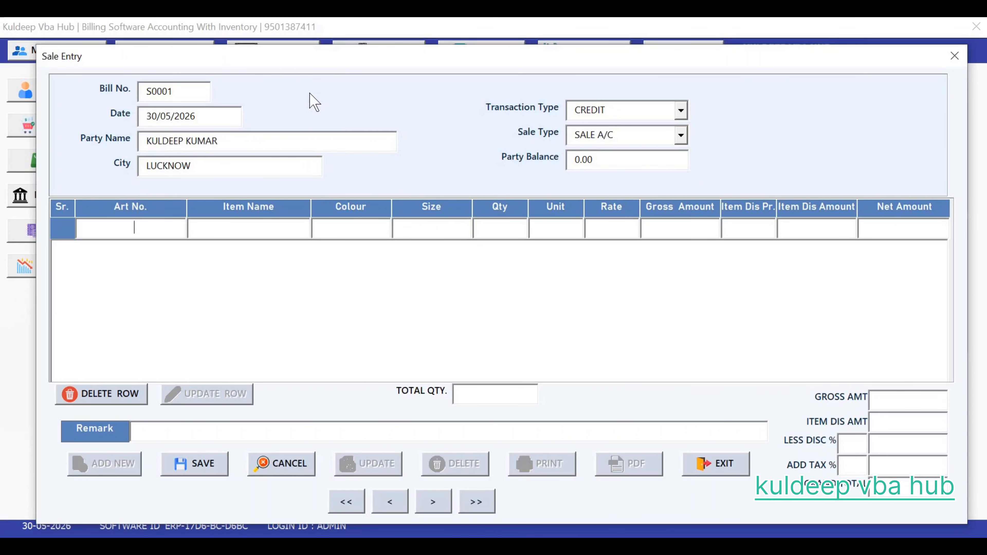
# Step: Add item SL32410 in MIX, FREE size, quantity 20 with 10% discount
pyautogui.write('SL')
pyautogui.press('Return')
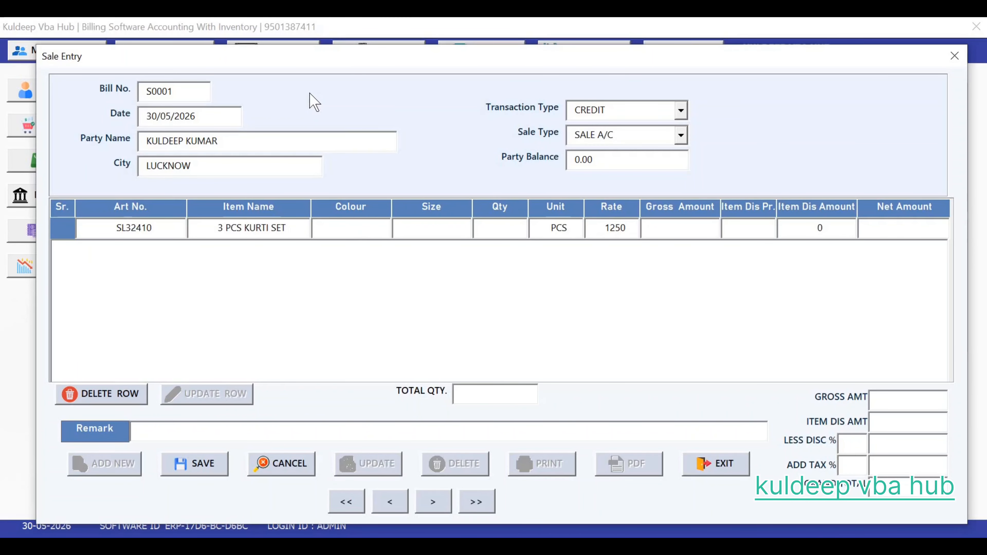
pyautogui.write('MI')
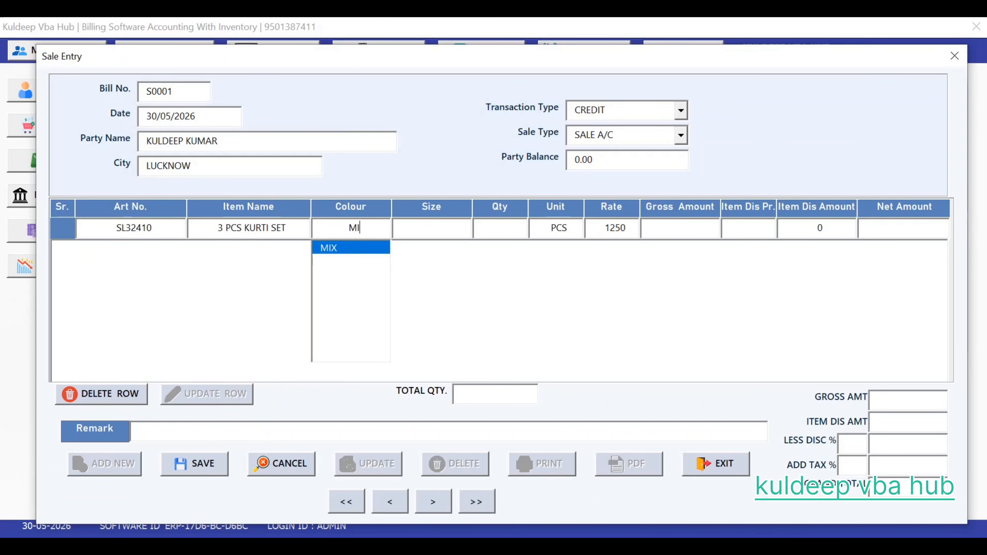
pyautogui.press('Return')
pyautogui.write('FRE')
pyautogui.press('Return')
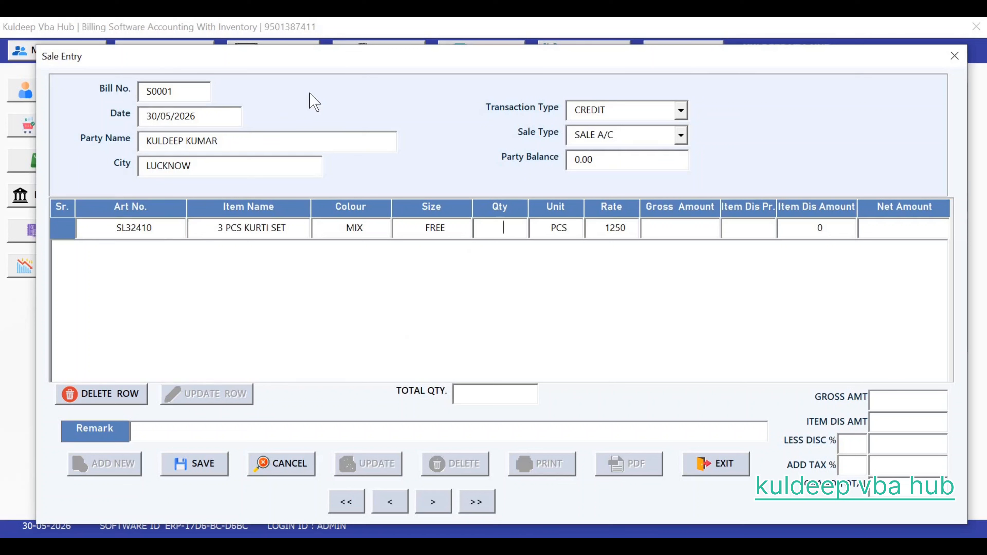
pyautogui.write('20')
pyautogui.press('Return')
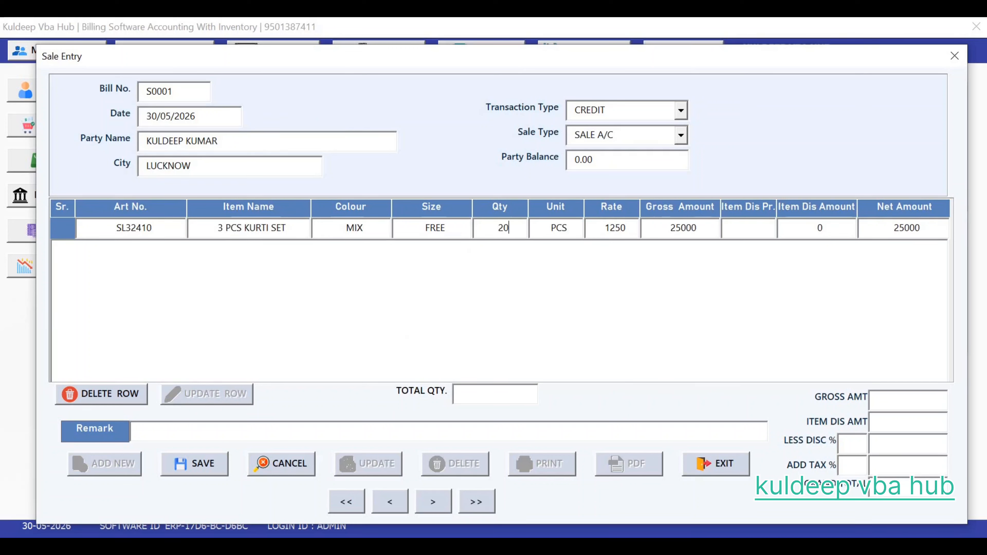
pyautogui.press('Return')
pyautogui.press('Return')
pyautogui.write('10')
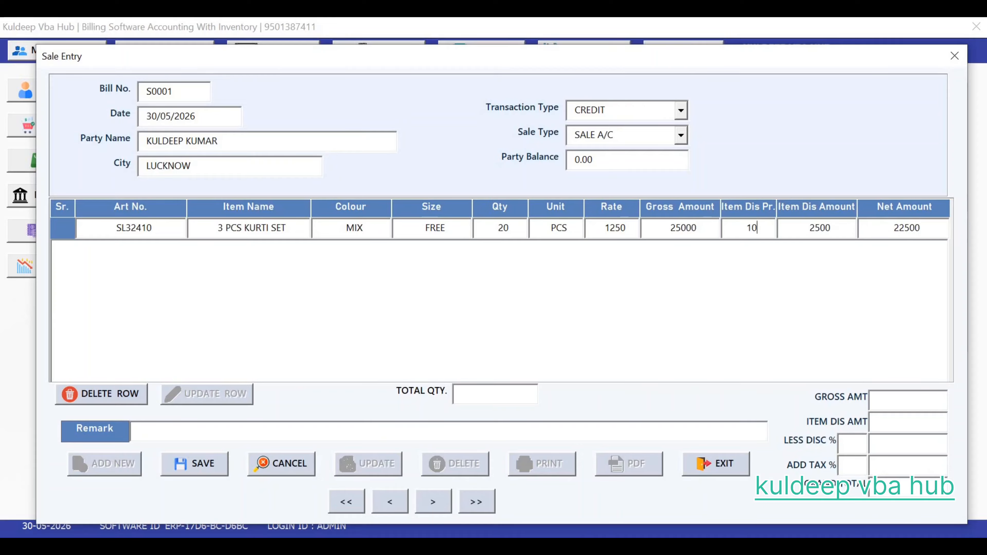
pyautogui.press('Return')
pyautogui.press('Return')
pyautogui.press('Return')
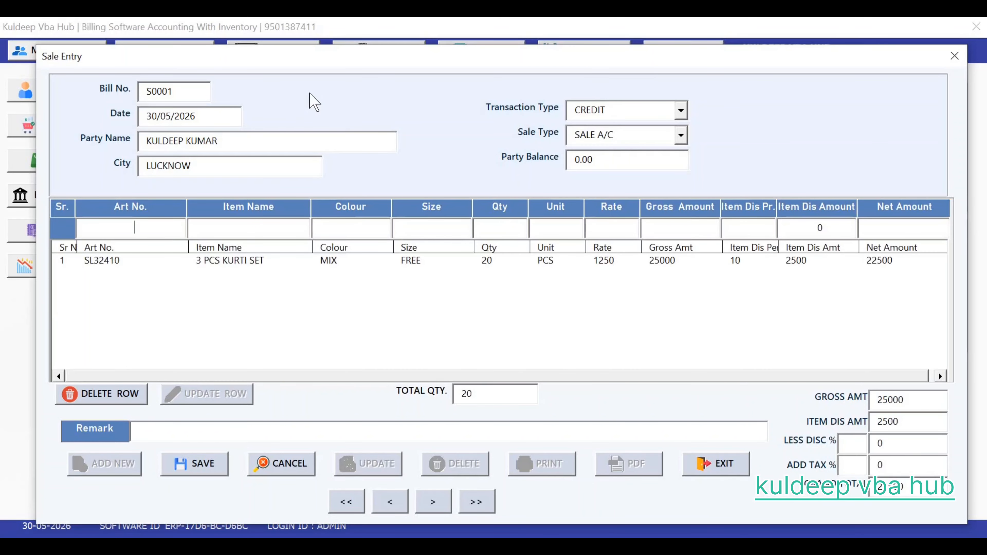
# Step: Add item SP3312 in MIX, FREE size, quantity 23 with 15% discount
pyautogui.write('SP')
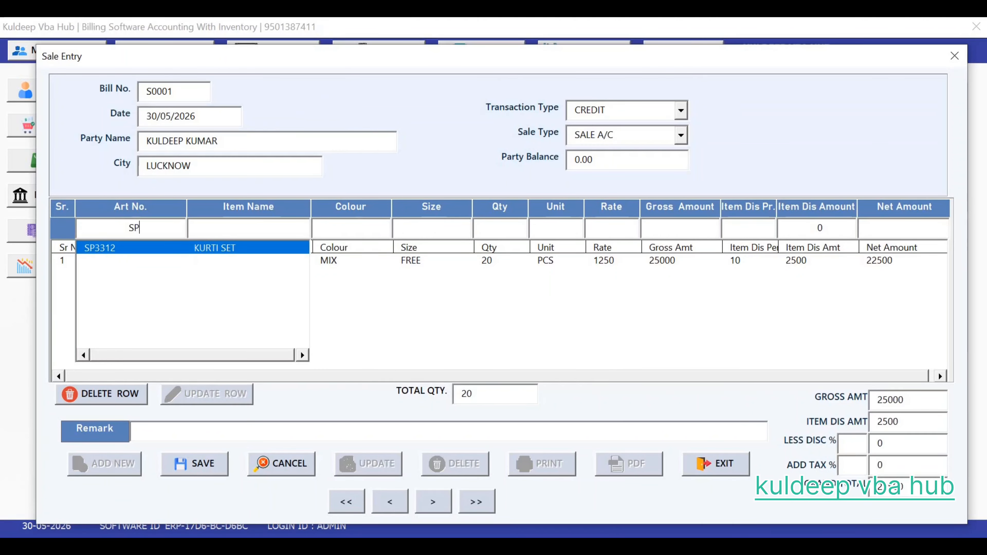
pyautogui.press('Return')
pyautogui.press('Return')
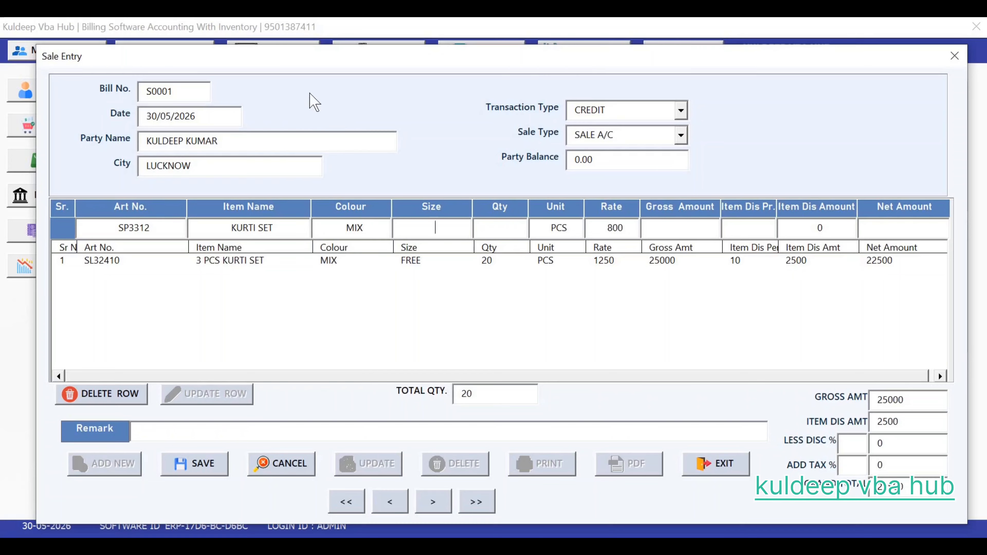
pyautogui.press('Return')
pyautogui.write('23')
pyautogui.press('Return')
pyautogui.press('Return')
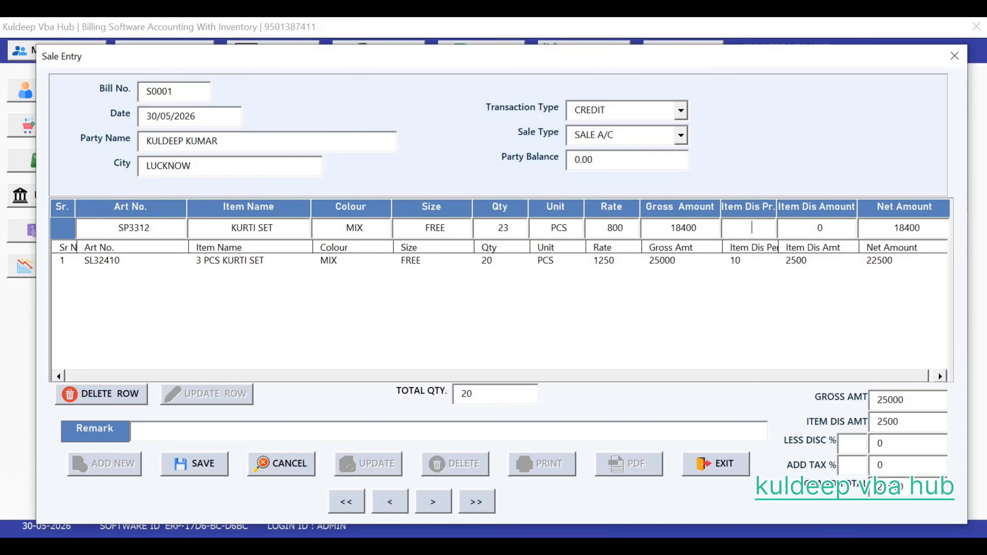
pyautogui.write('15')
pyautogui.press('Return')
pyautogui.press('Return')
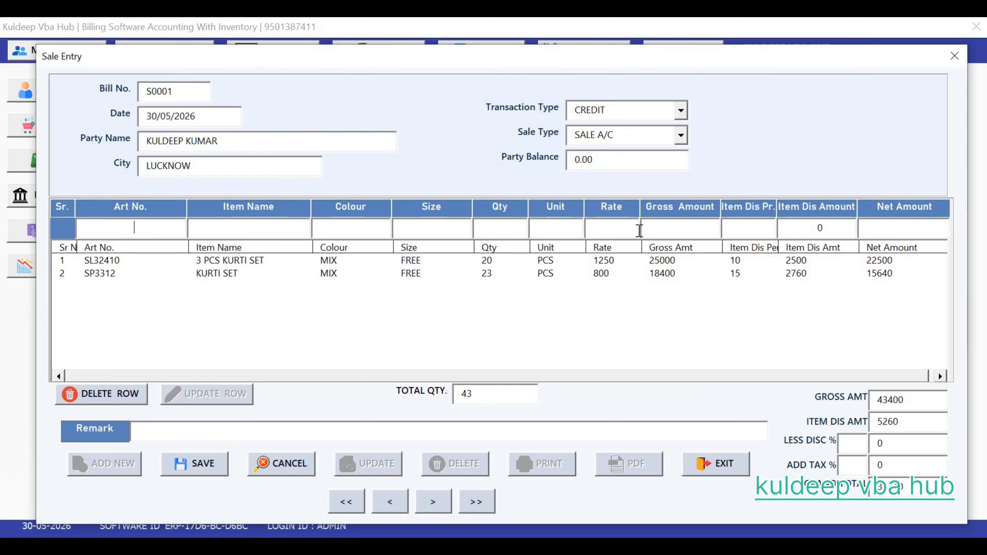
# Step: Apply a 3% overall discount, save bill S0001, and export it as a PDF
pyautogui.click(857, 449)
pyautogui.write('3')
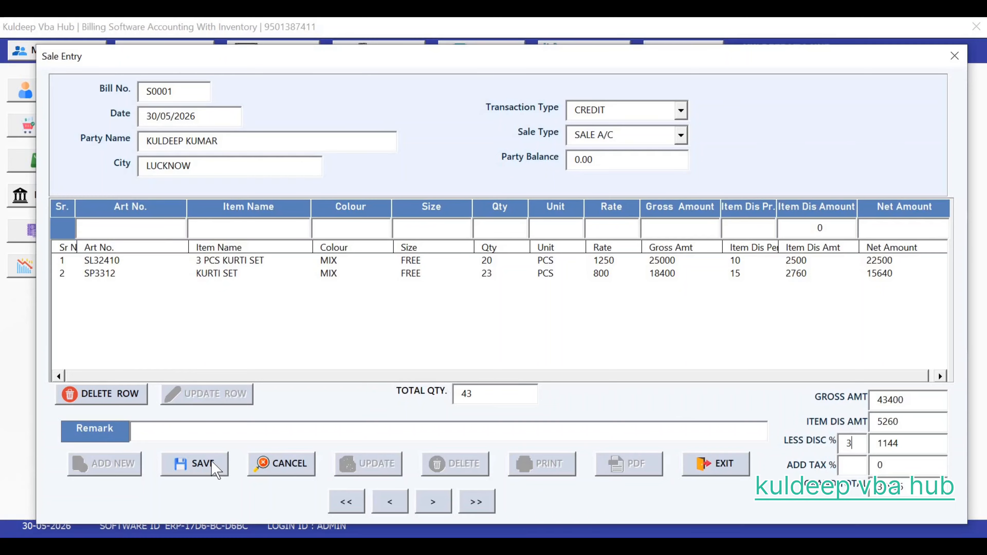
pyautogui.click(215, 469)
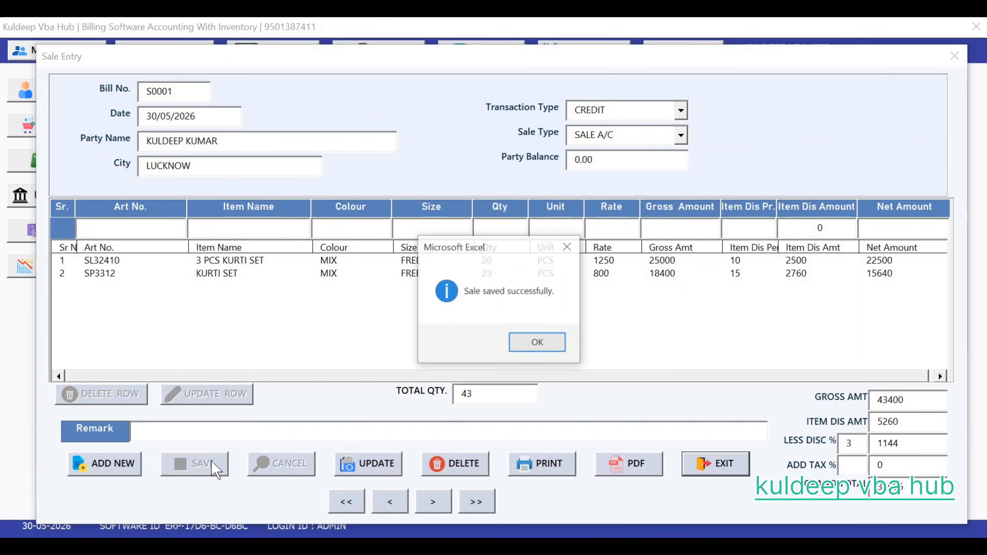
pyautogui.click(539, 343)
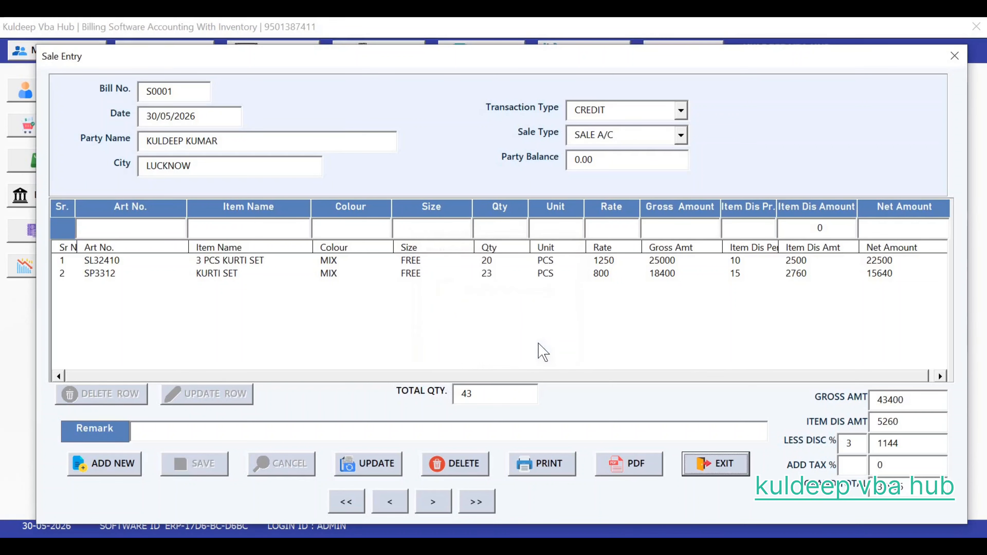
pyautogui.click(620, 462)
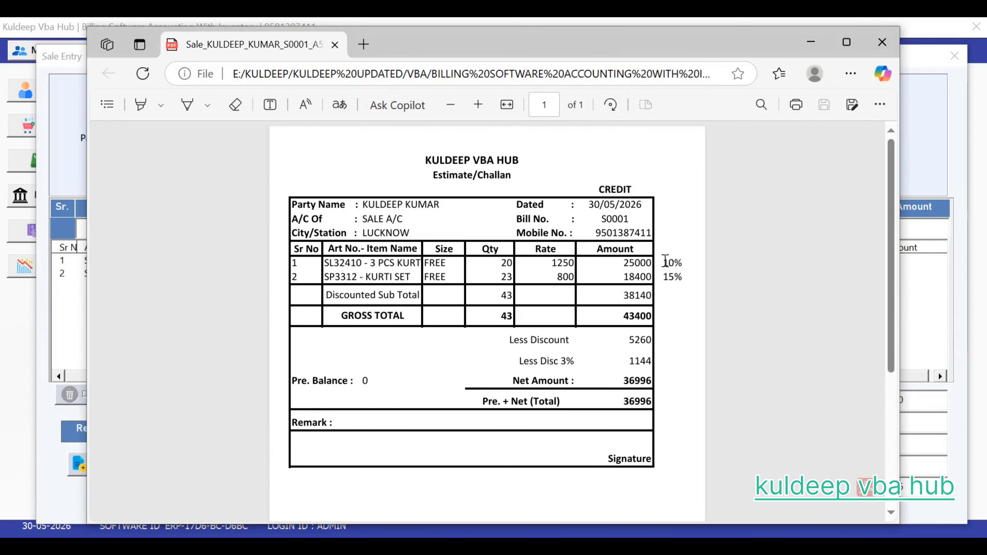
pyautogui.doubleClick(680, 262)
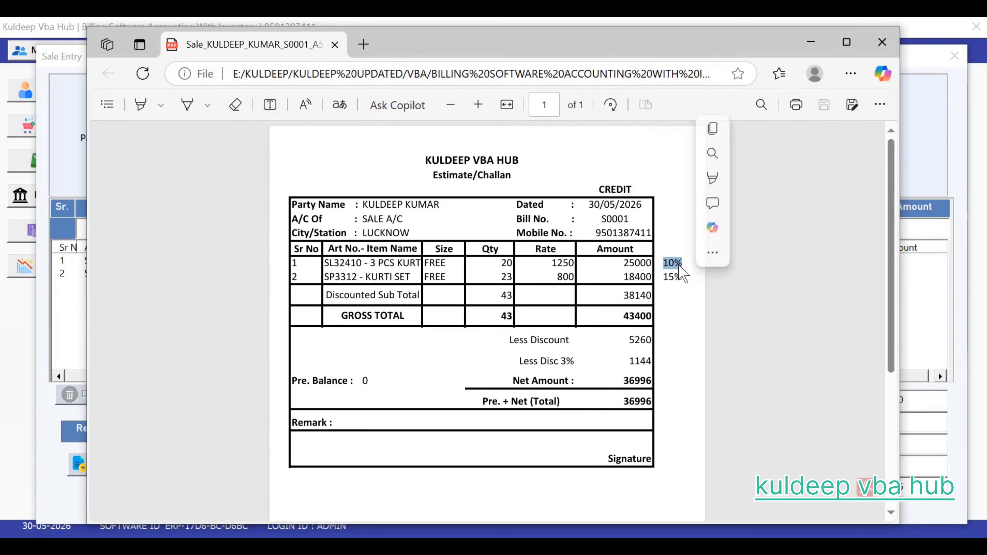
pyautogui.moveTo(663, 277); pyautogui.dragTo(684, 277)
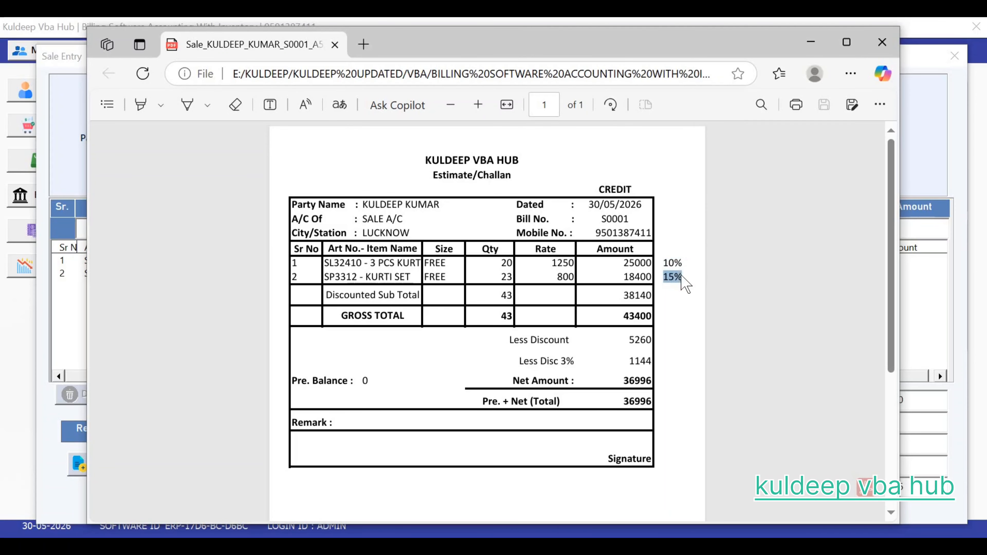
pyautogui.click(672, 333)
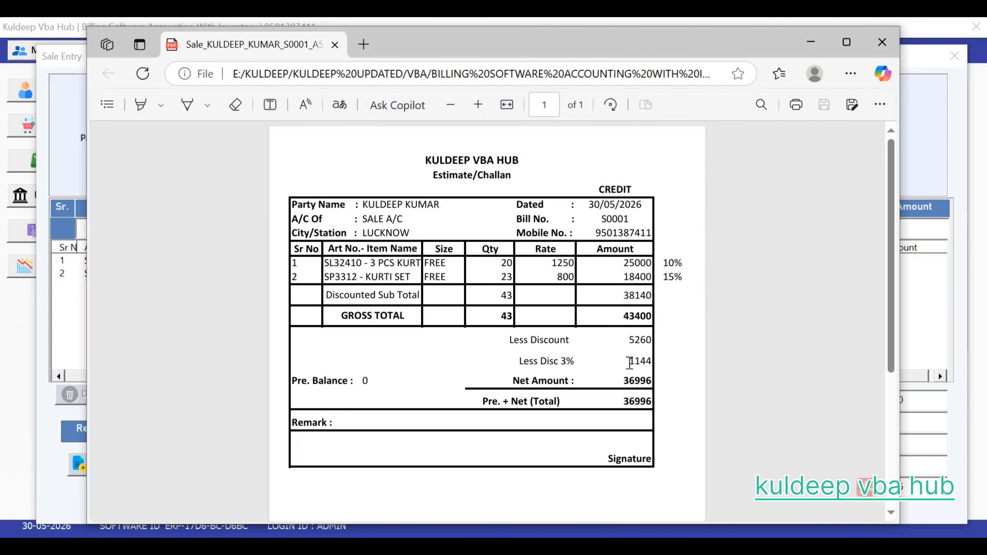
pyautogui.moveTo(627, 361); pyautogui.dragTo(662, 368)
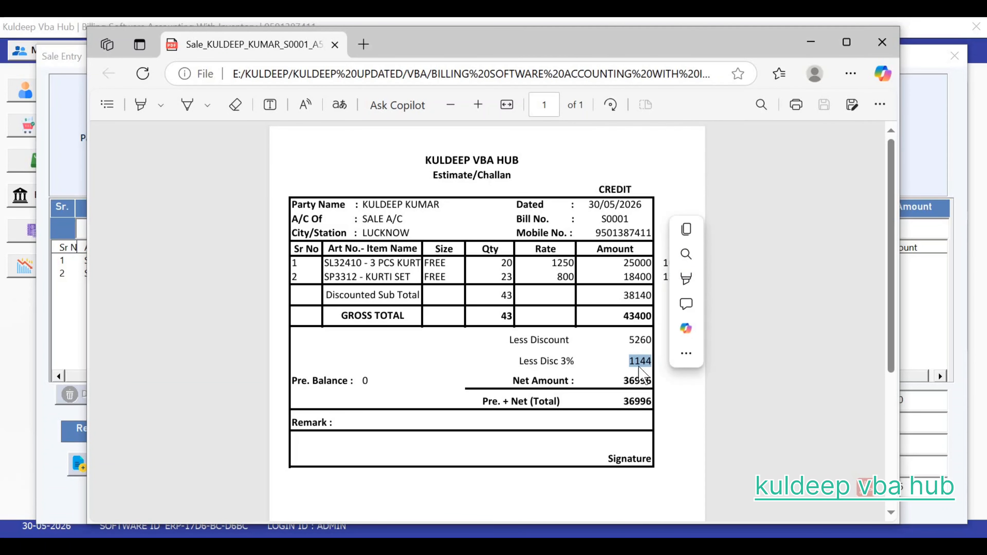
pyautogui.click(622, 374)
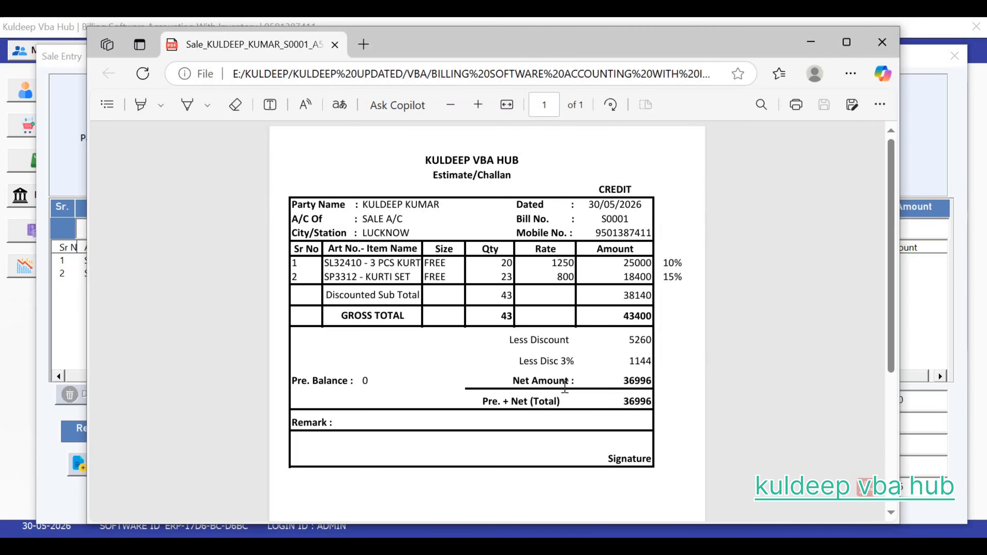
pyautogui.click(880, 43)
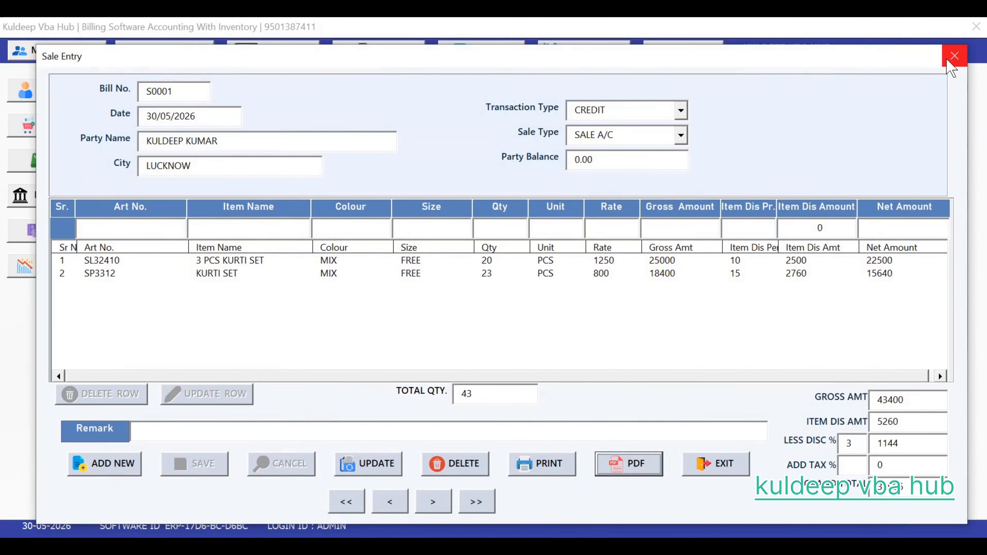
# Step: Close the sale bill and start a new purchase invoice dated 30/05/2026
pyautogui.click(954, 56)
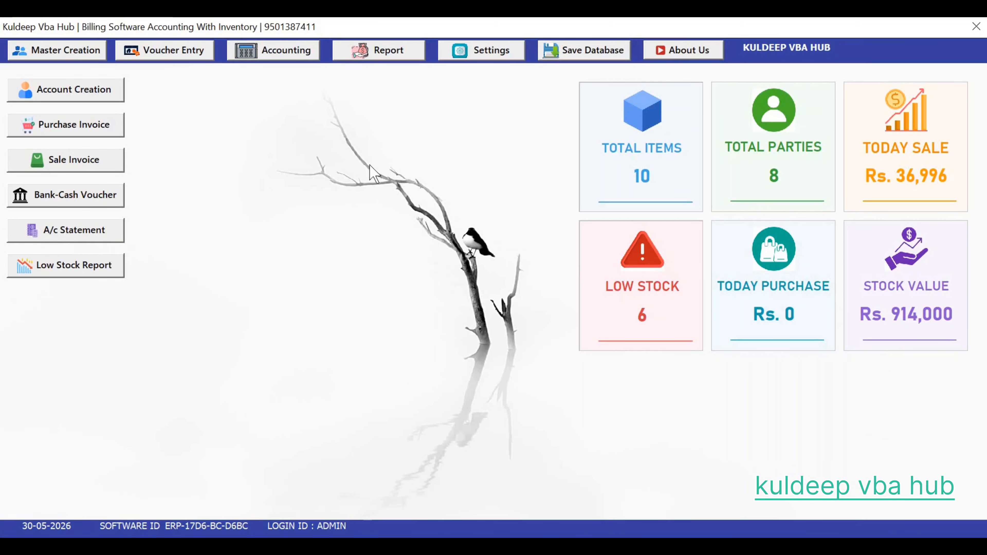
pyautogui.click(162, 54)
pyautogui.moveTo(202, 116)
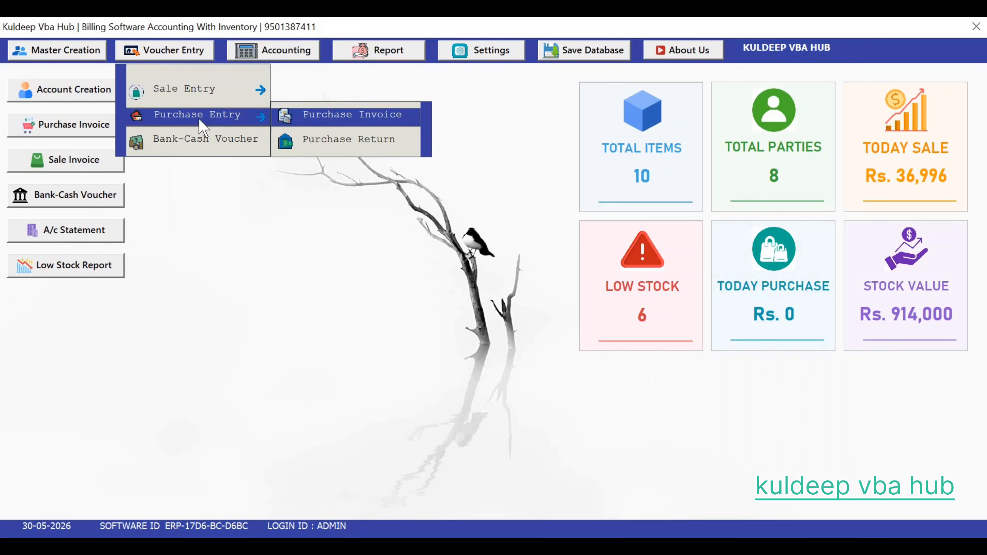
pyautogui.click(334, 121)
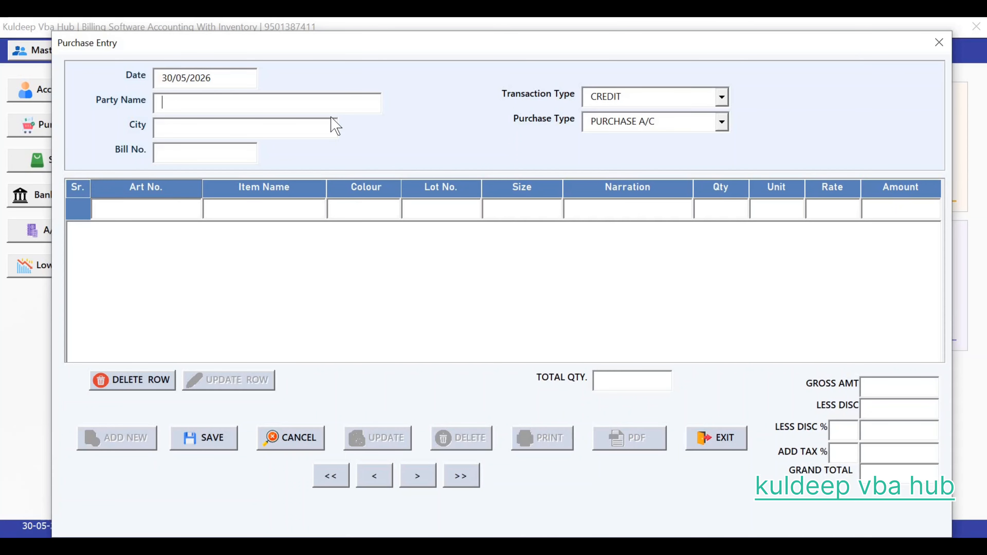
# Step: Choose the AHMEDABAD party and enter bill number 67
pyautogui.write('KU')
pyautogui.press('BackSpace')
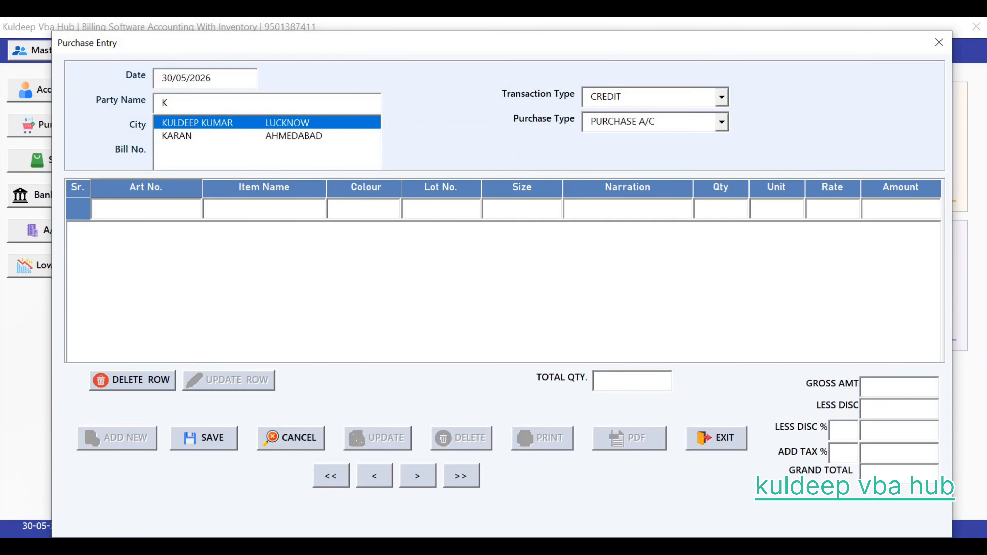
pyautogui.press('Down')
pyautogui.press('Return')
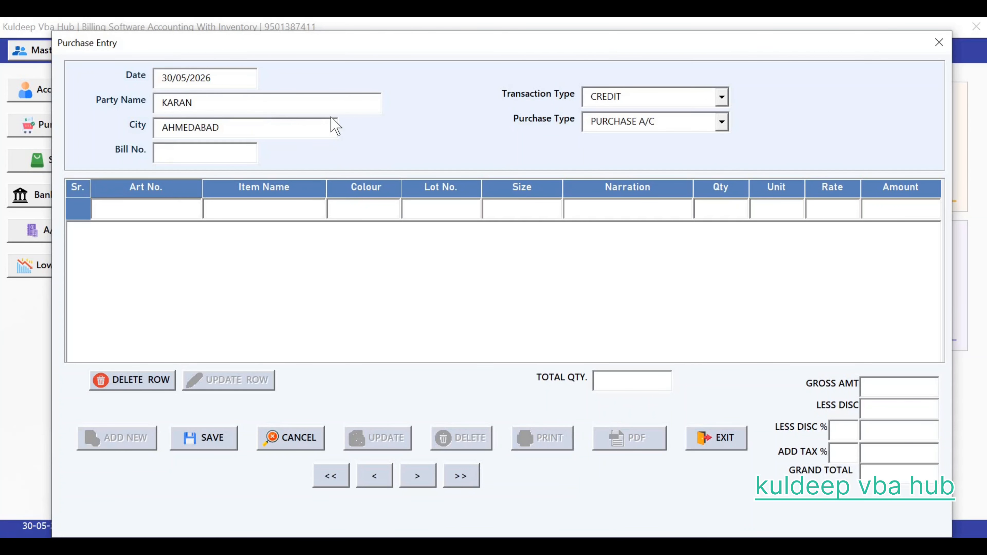
pyautogui.write('67')
pyautogui.press('Return')
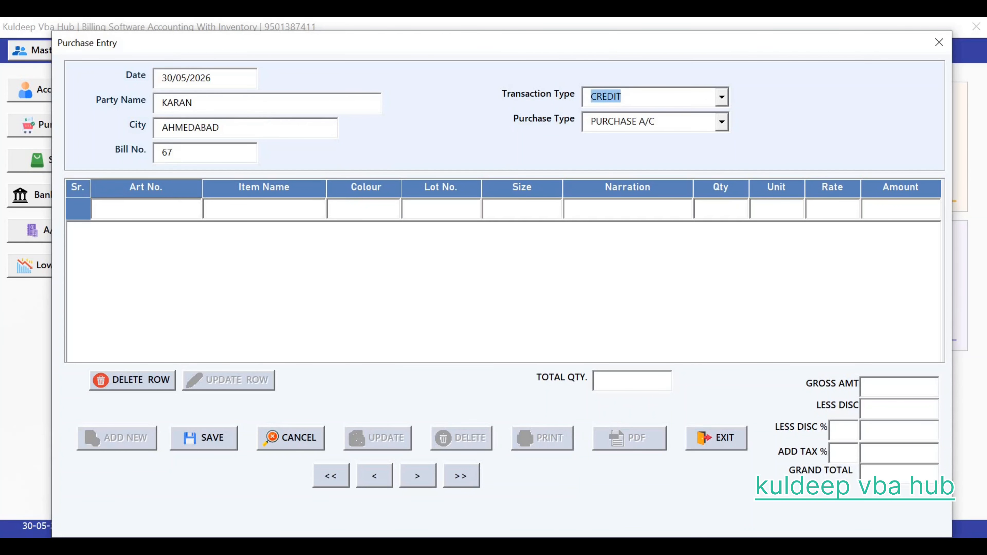
pyautogui.press('Return')
pyautogui.press('Return')
# Step: Add D25321 KURTI in MIX, FREE size, quantity 30 at rate 500
pyautogui.write('D')
pyautogui.press('Return')
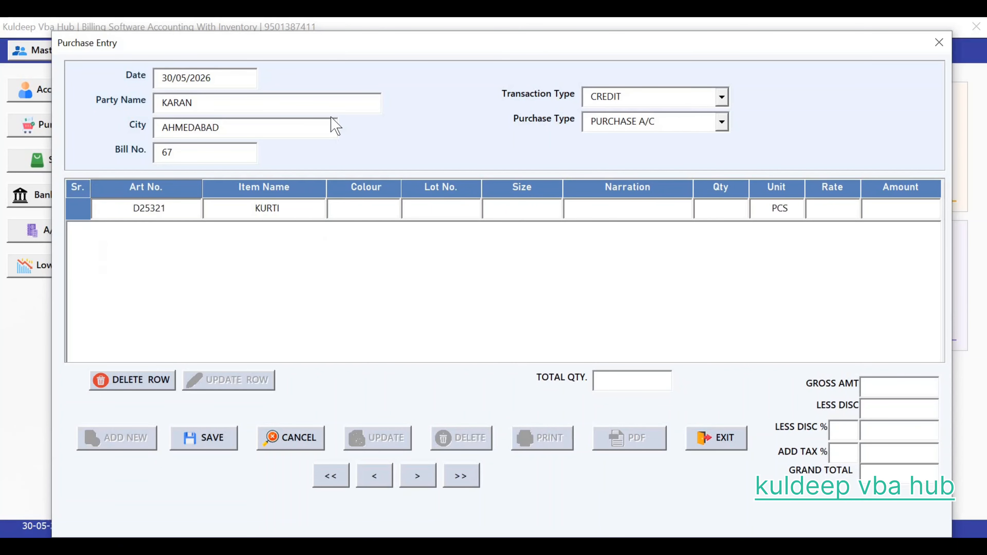
pyautogui.write('MI')
pyautogui.press('Return')
pyautogui.write('F')
pyautogui.press('Return')
pyautogui.write('30')
pyautogui.write('500')
pyautogui.press('Return')
pyautogui.press('Return')
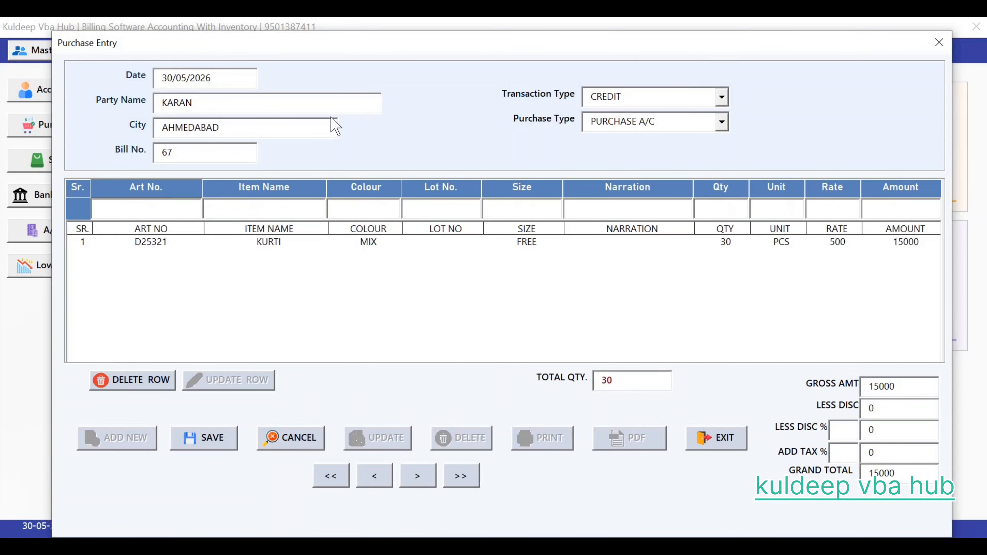
# Step: Add D25322 KURTI SET in MIX, FREE size, quantity 34 at rate 450
pyautogui.write('D')
pyautogui.press('Down')
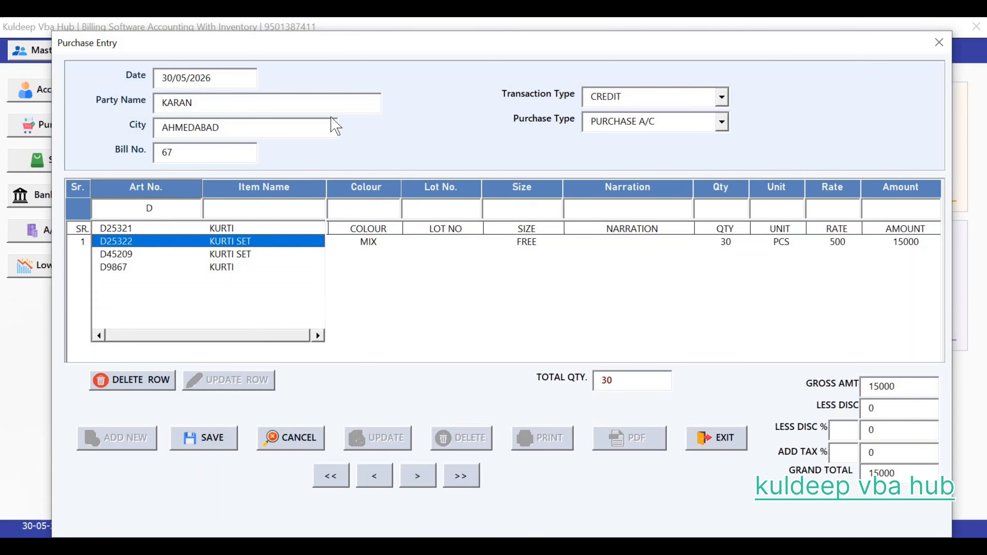
pyautogui.press('Return')
pyautogui.write('MIX')
pyautogui.press('Return')
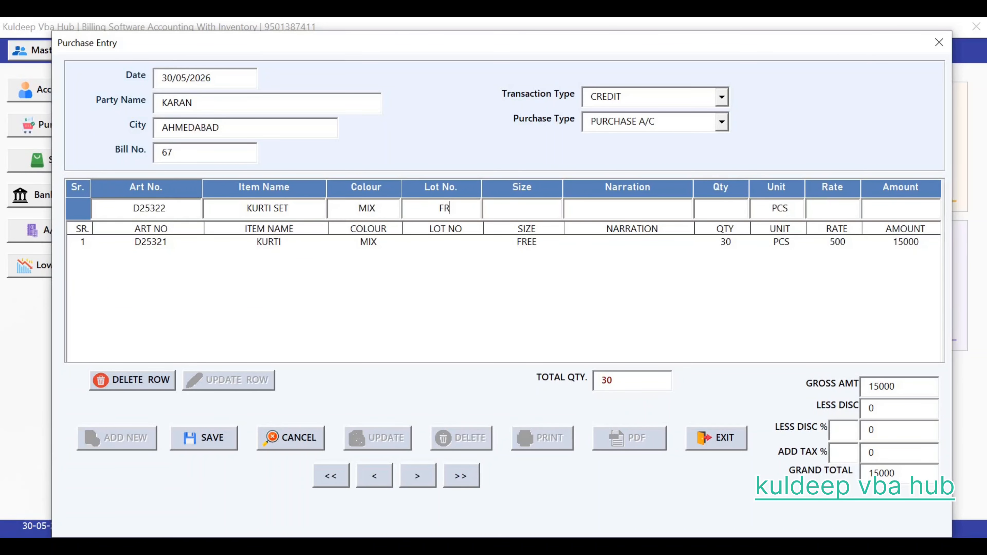
pyautogui.press('Return')
pyautogui.press('Down')
pyautogui.press('Return')
pyautogui.write('34')
pyautogui.press('Return')
pyautogui.write('450')
pyautogui.press('Return')
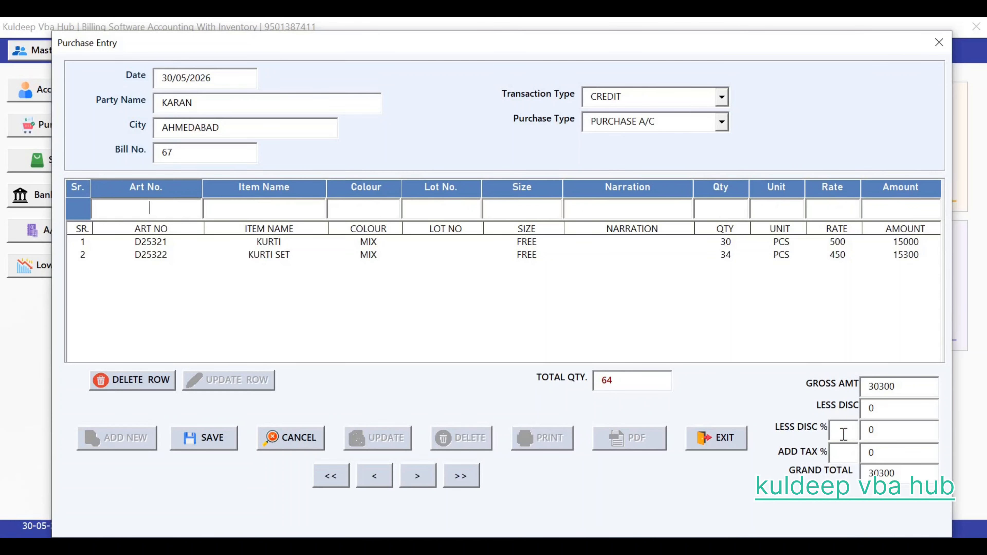
# Step: Save purchase bill 67 and acknowledge the saved confirmation
pyautogui.write('10')
pyautogui.click(206, 439)
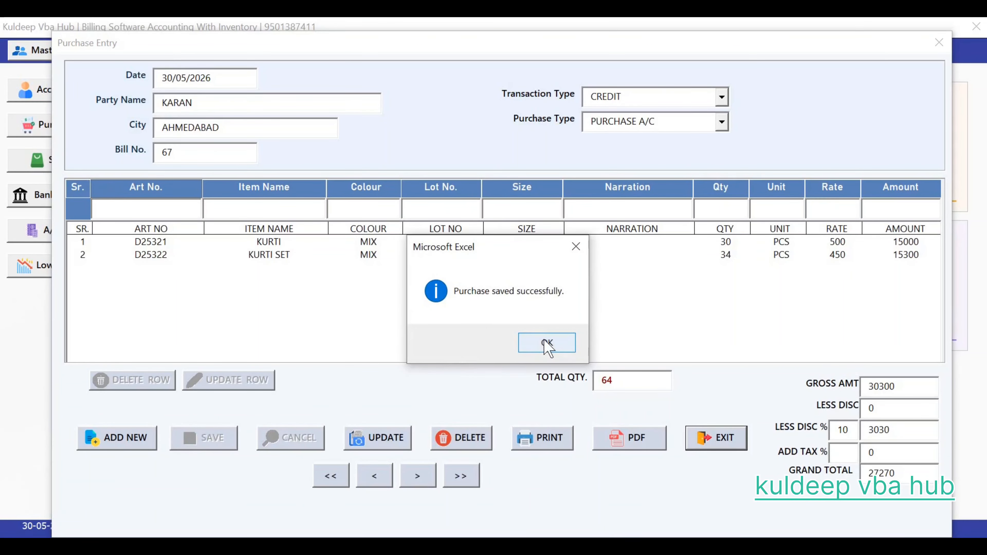
pyautogui.click(544, 342)
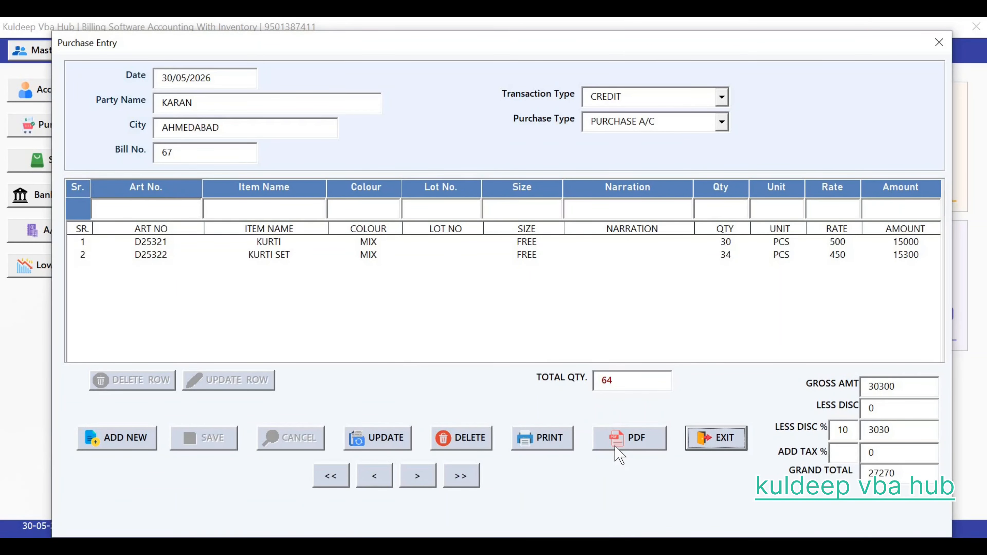
# Step: Reopen saved purchase P0001 and change the D25321 KURTI row quantity to 35
pyautogui.click(383, 446)
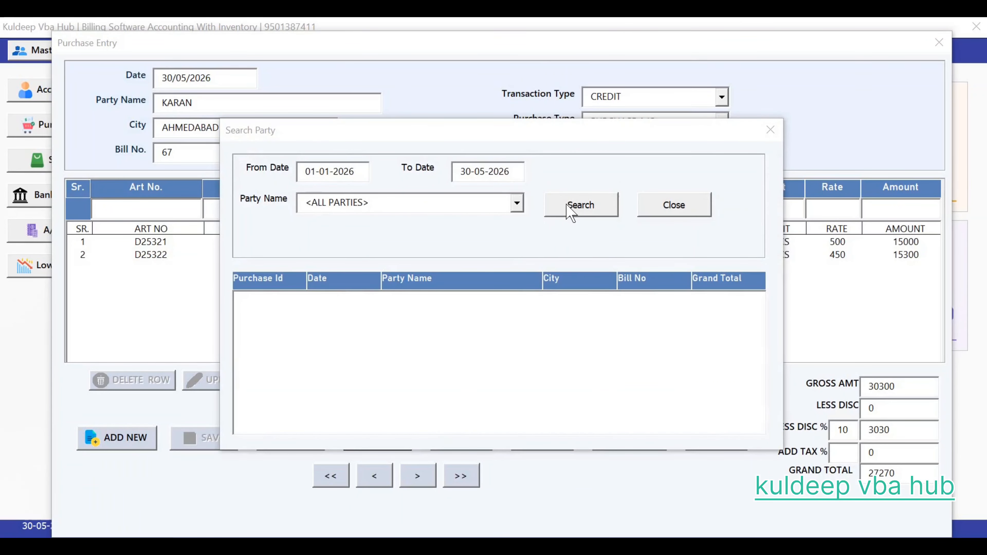
pyautogui.click(571, 212)
pyautogui.doubleClick(456, 307)
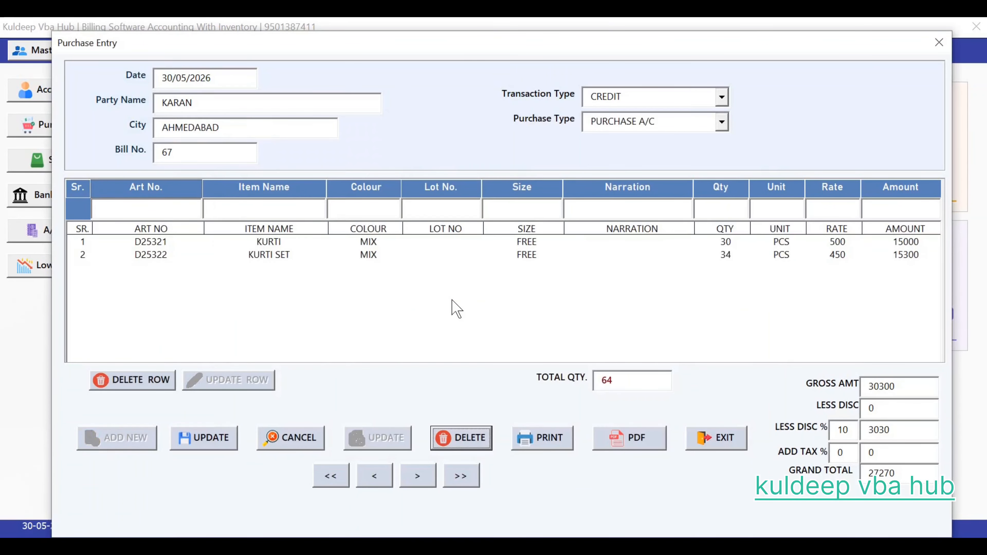
pyautogui.click(544, 242)
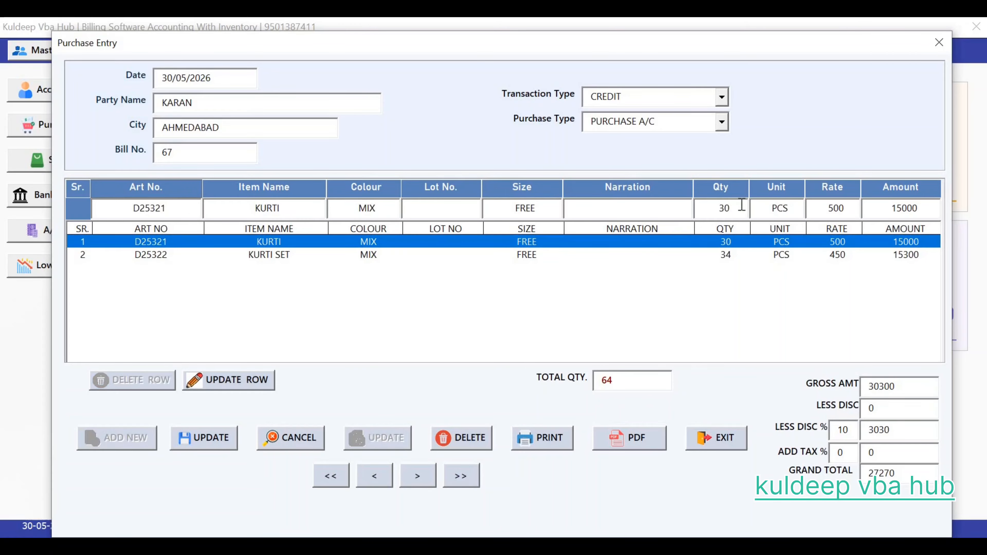
pyautogui.press('BackSpace')
pyautogui.write('5')
pyautogui.press('Tab')
pyautogui.press('Return')
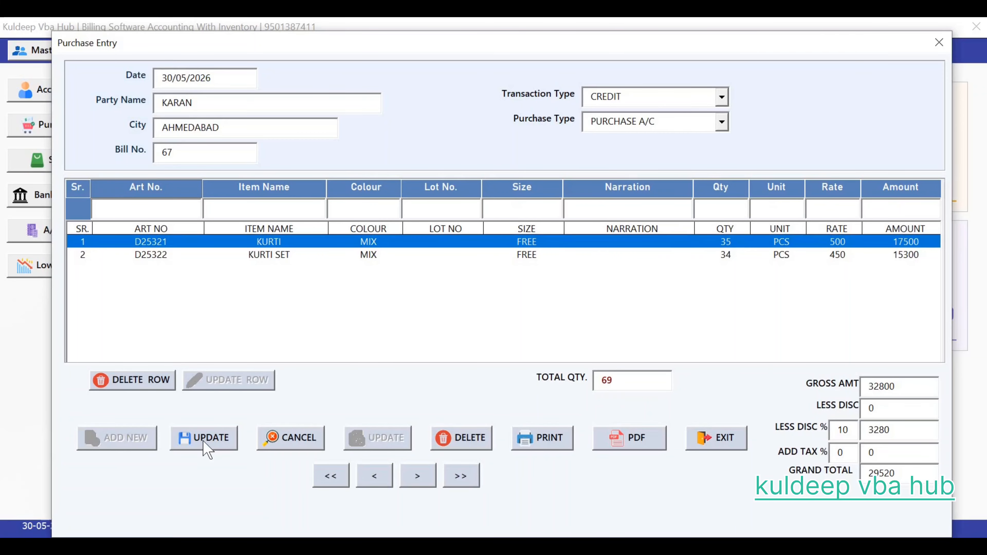
# Step: Update purchase P0001 to a grand total of 29520 and close the purchase form
pyautogui.click(203, 442)
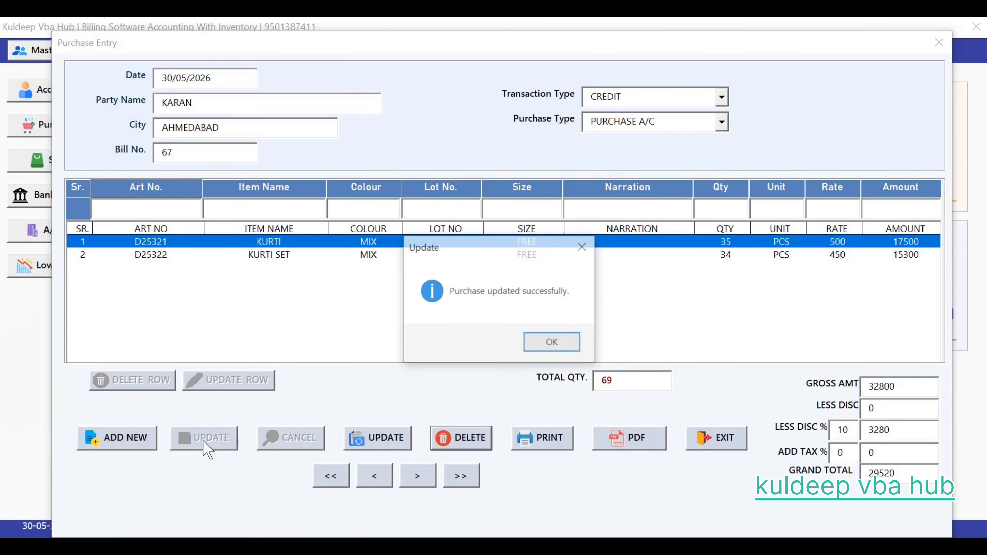
pyautogui.click(550, 341)
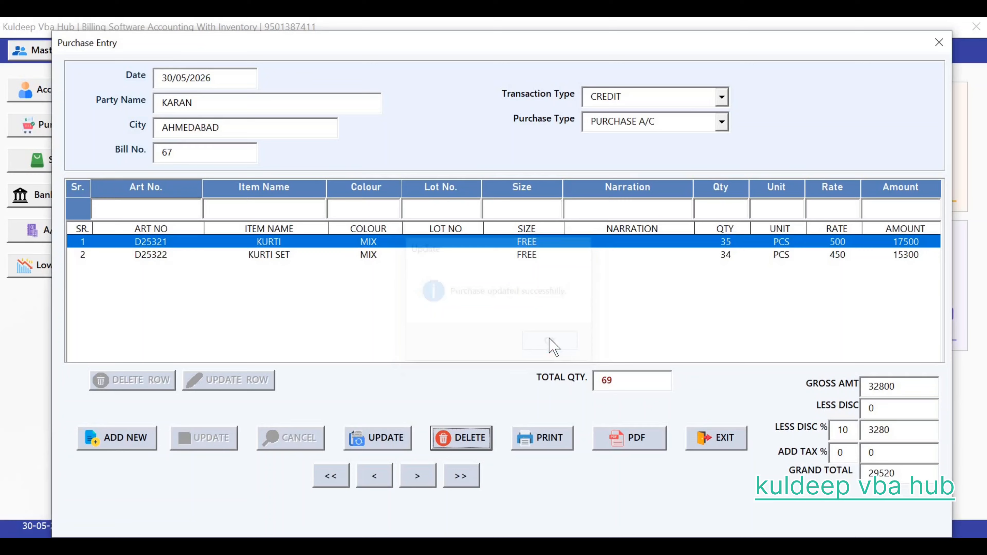
pyautogui.click(461, 476)
pyautogui.click(324, 476)
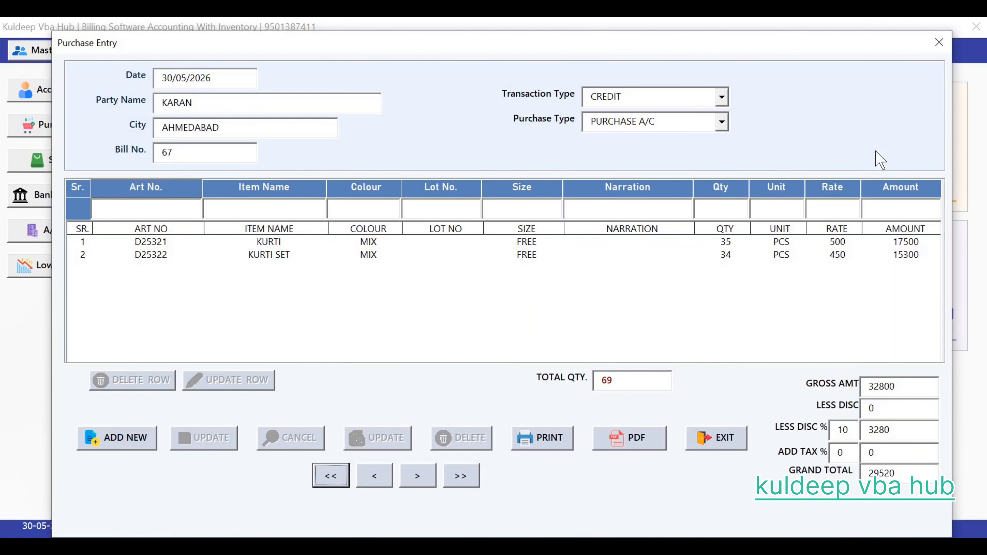
pyautogui.click(939, 42)
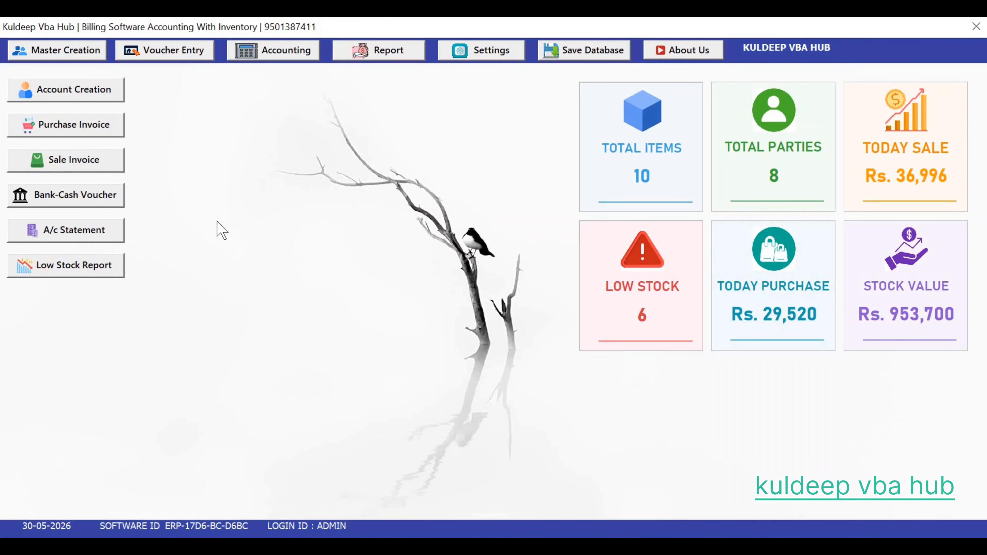
# Step: Start a new Bank-Cash Voucher from the Voucher Entry menu
pyautogui.click(188, 53)
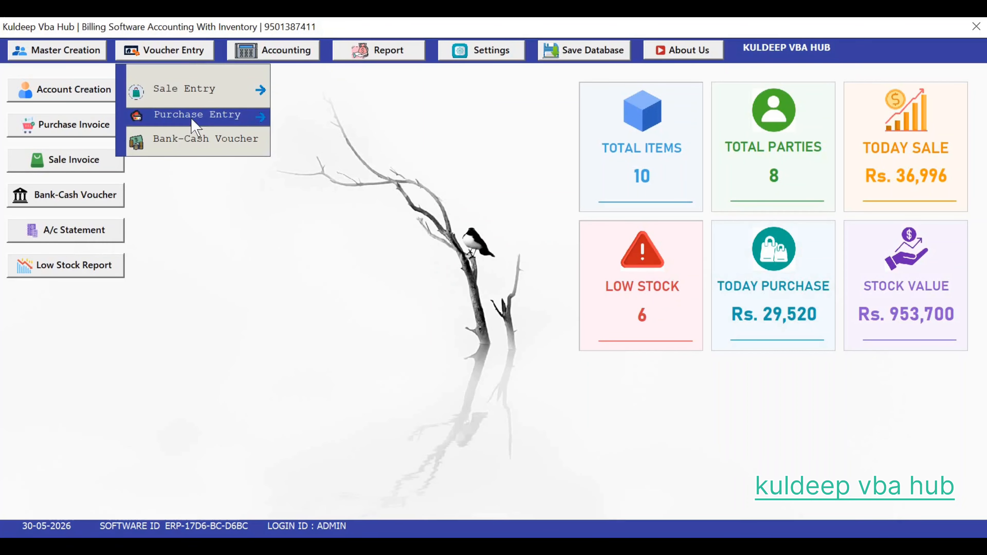
pyautogui.click(197, 142)
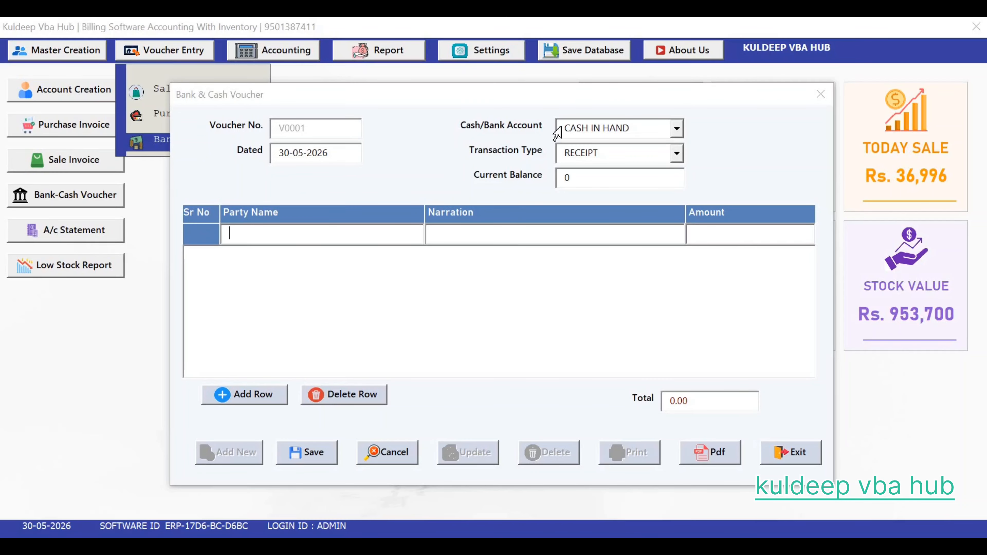
# Step: Keep CASH IN HAND and RECEIPT, and select the party for the receipt
pyautogui.click(676, 131)
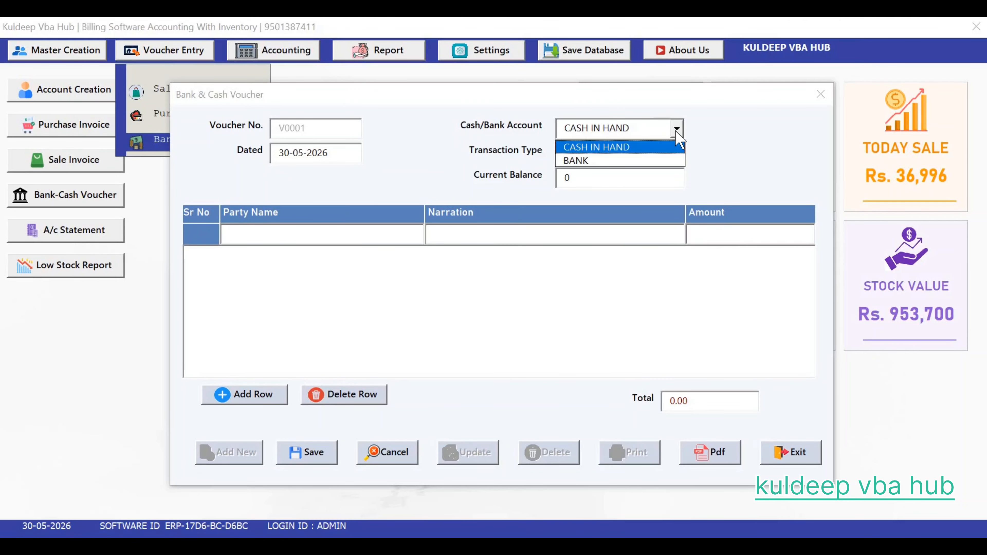
pyautogui.click(676, 132)
pyautogui.click(677, 154)
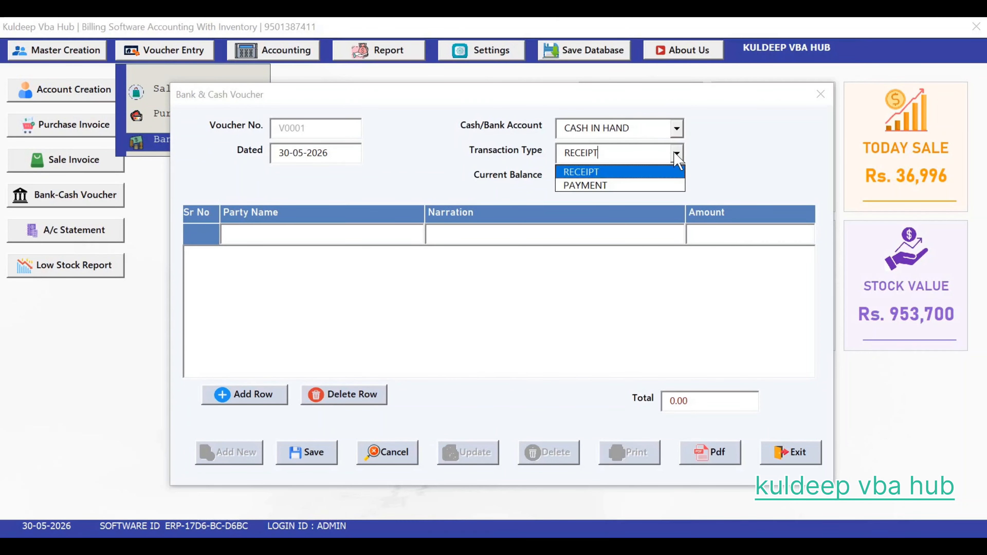
pyautogui.click(661, 172)
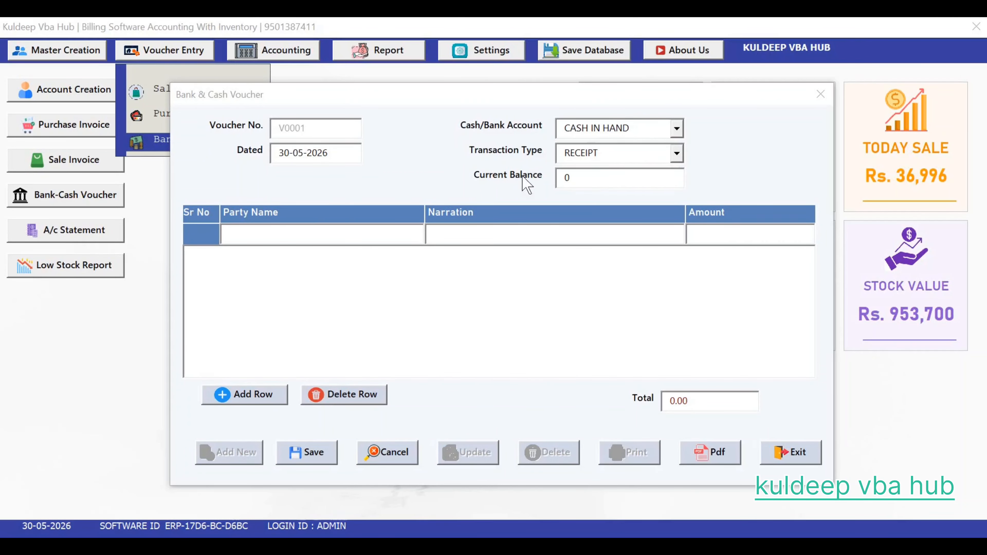
pyautogui.click(338, 230)
pyautogui.write('KU')
pyautogui.press('Return')
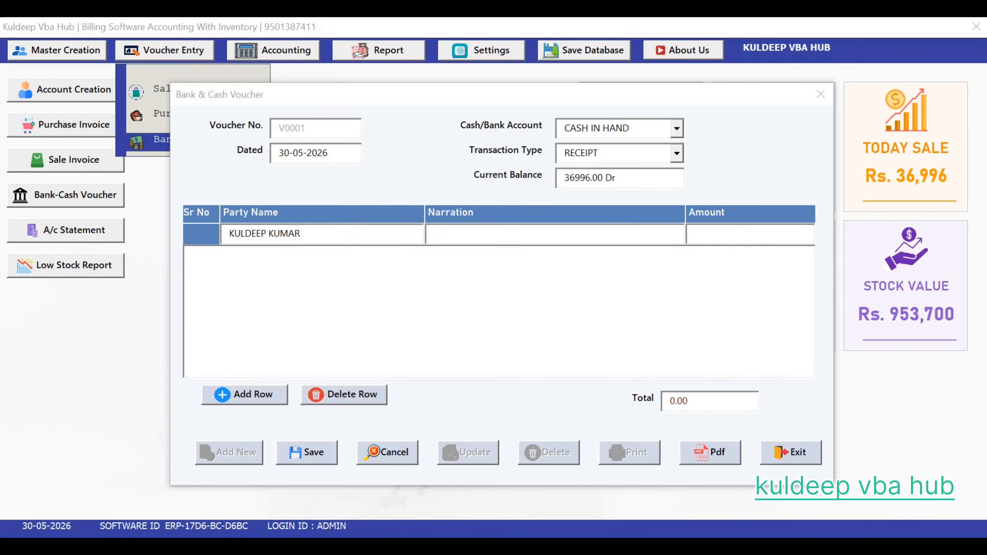
# Step: Add a CASH REC line of 30000 and save voucher V0001
pyautogui.write('CASH REC')
pyautogui.press('Tab')
pyautogui.write('30000')
pyautogui.press('Return')
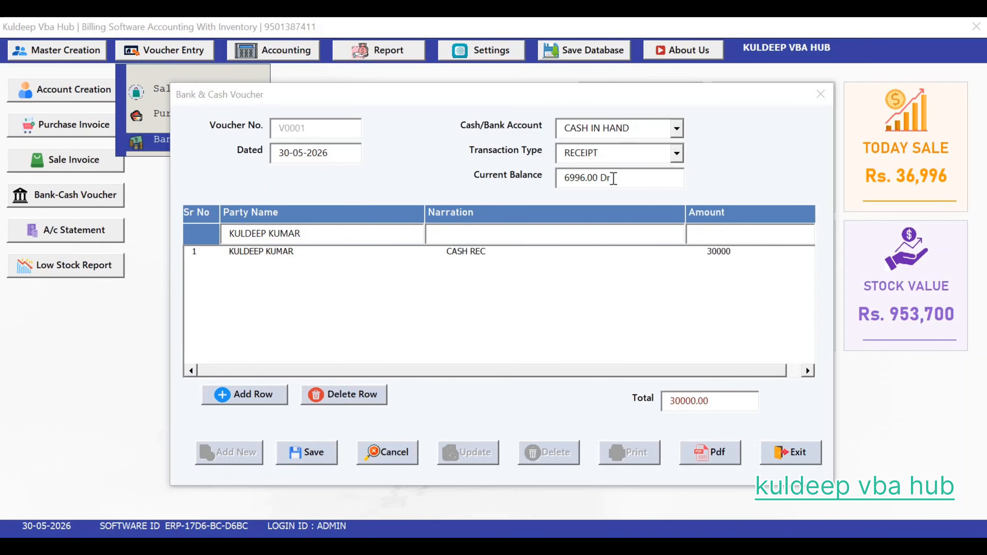
pyautogui.click(314, 453)
pyautogui.click(564, 343)
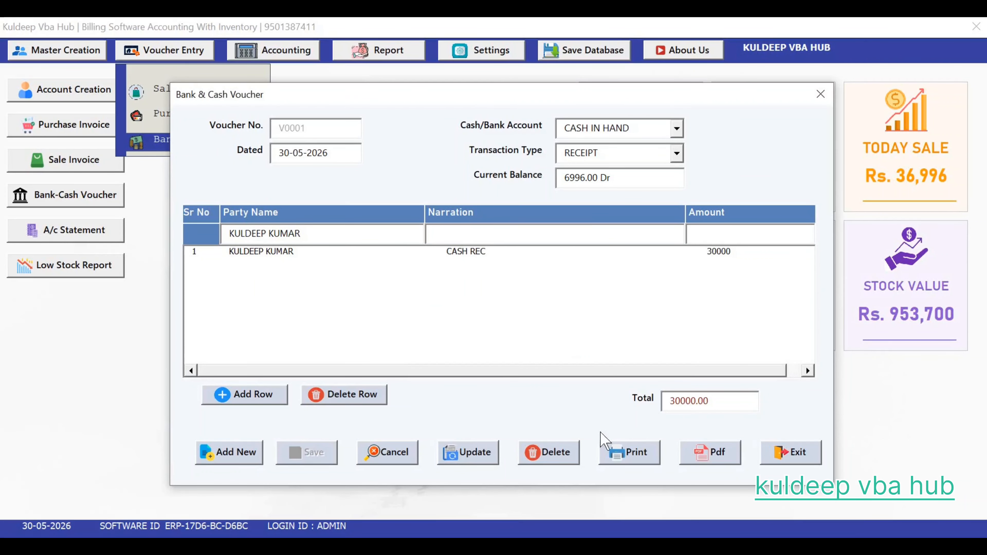
# Step: Export voucher V0001 to PDF, check its 30,000.00 total in Edge, then close Edge
pyautogui.click(701, 455)
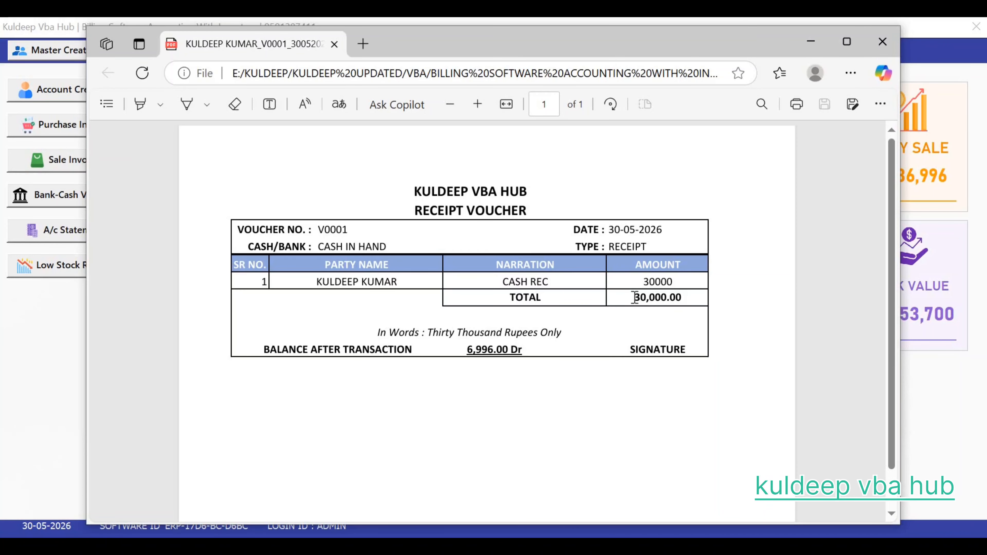
pyautogui.moveTo(635, 297); pyautogui.dragTo(681, 288)
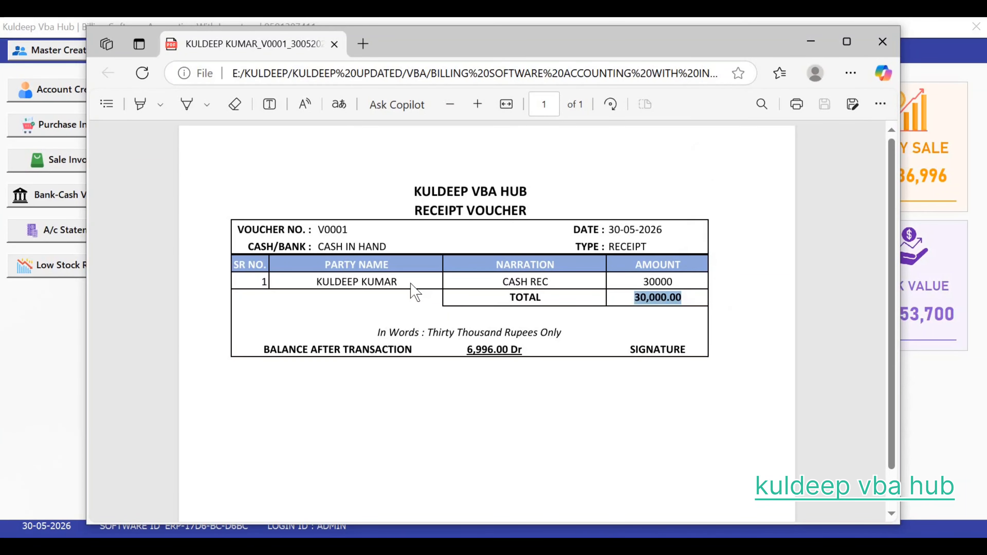
pyautogui.click(414, 291)
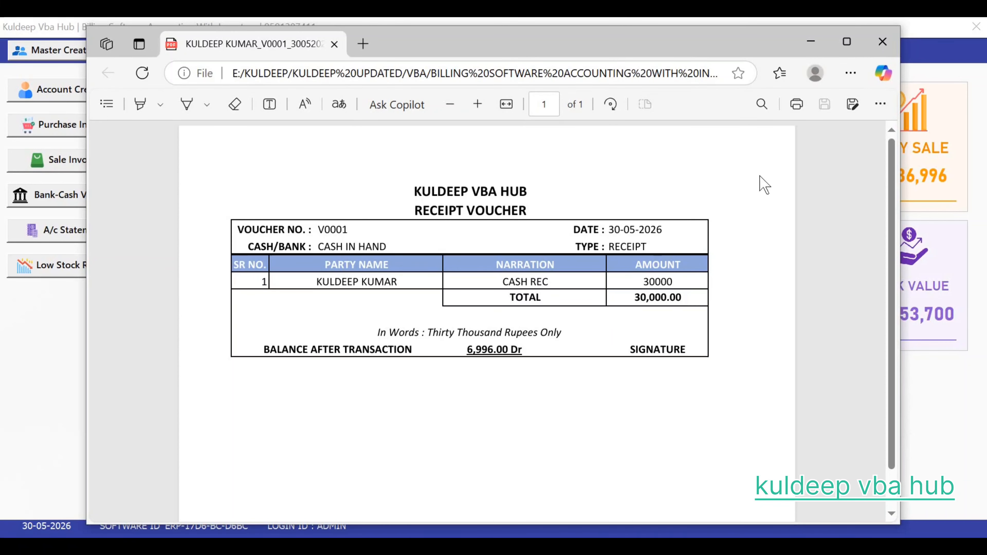
pyautogui.click(882, 42)
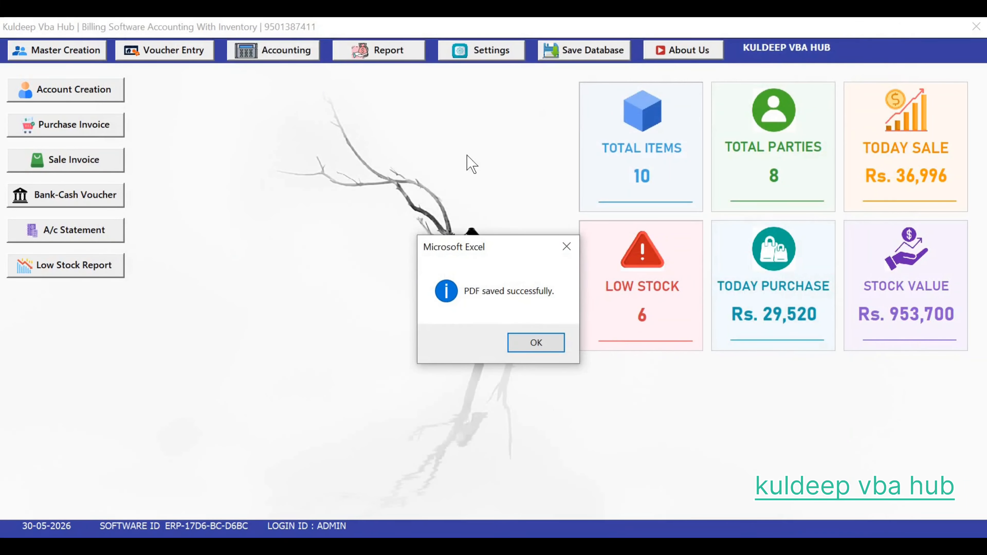
# Step: Exit the voucher form and open the Sale Report for 01-01-2026 to 30-05-2026
pyautogui.click(529, 344)
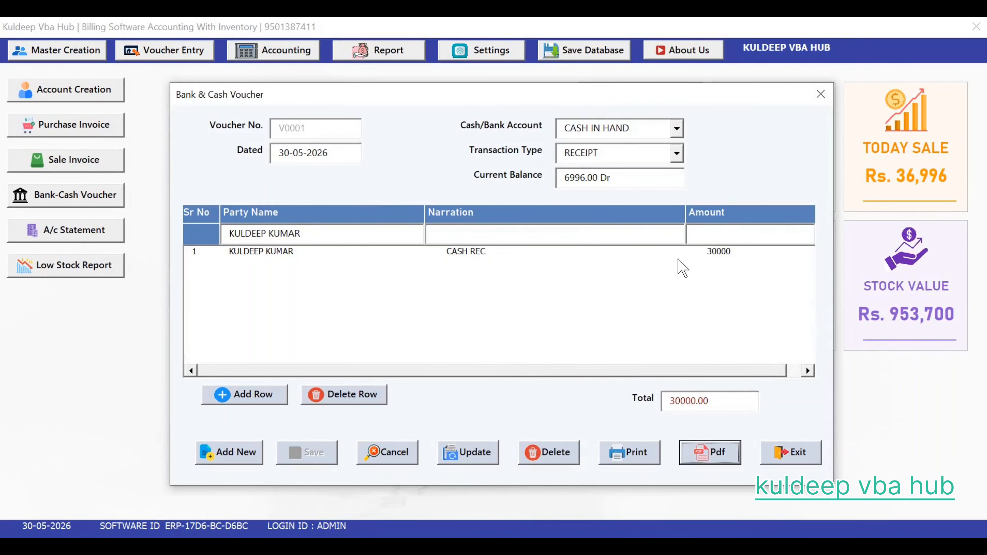
pyautogui.click(818, 96)
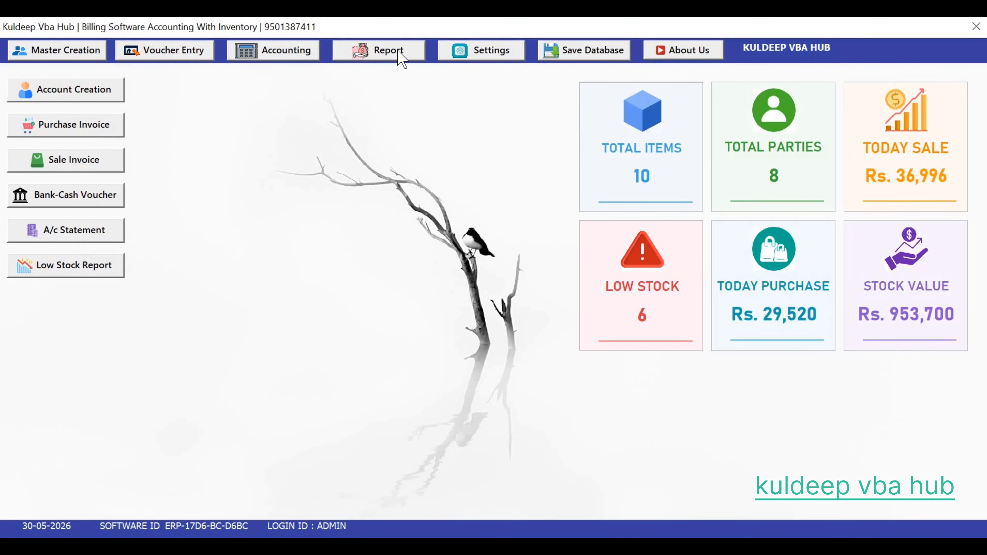
pyautogui.moveTo(390, 59)
pyautogui.click(287, 46)
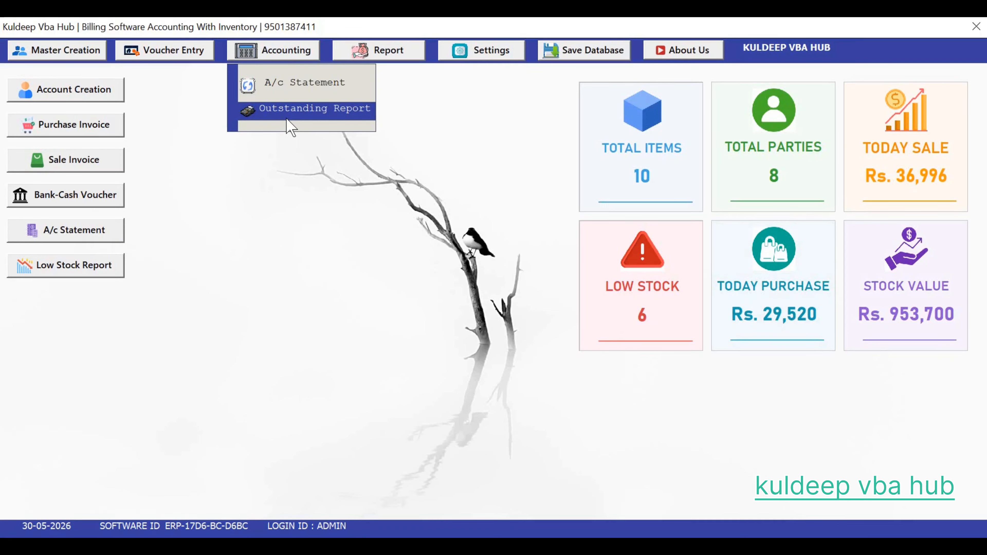
pyautogui.click(385, 57)
pyautogui.click(386, 53)
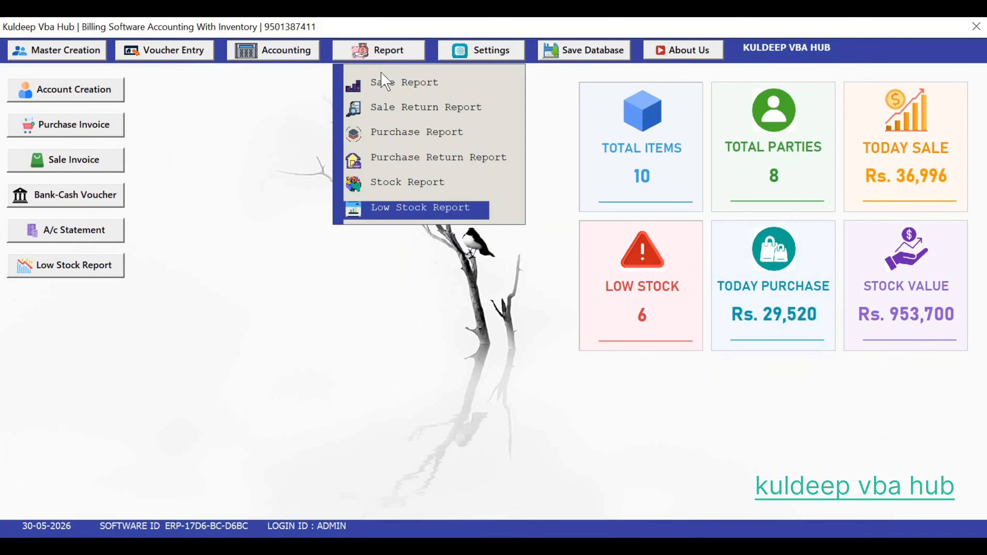
pyautogui.click(383, 53)
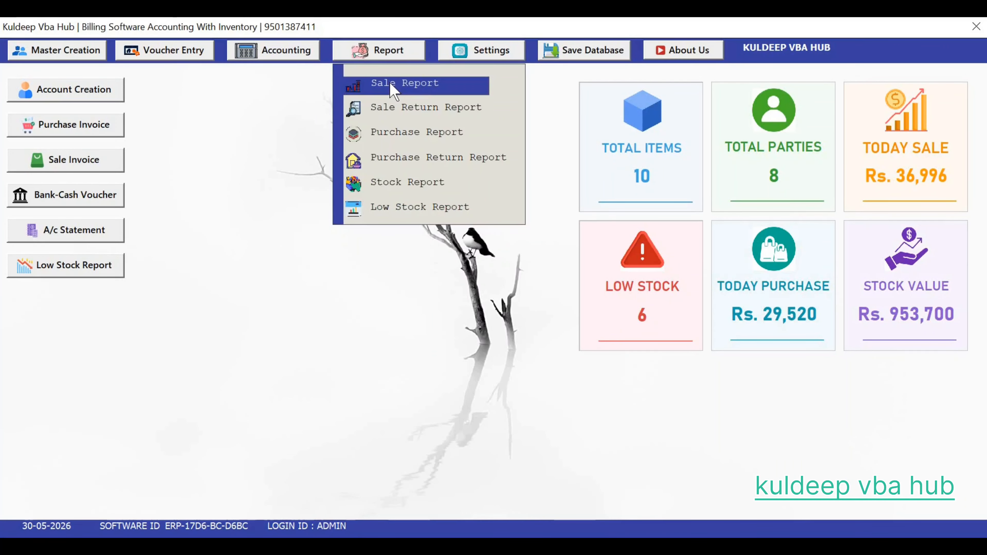
pyautogui.click(381, 82)
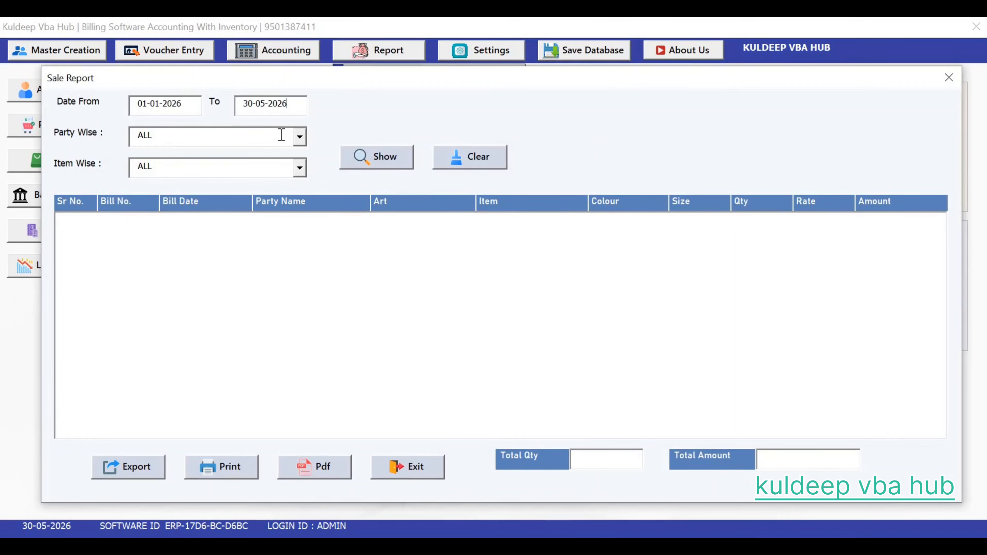
# Step: Show the Sale Report for all parties and all items
pyautogui.click(287, 103)
pyautogui.click(299, 137)
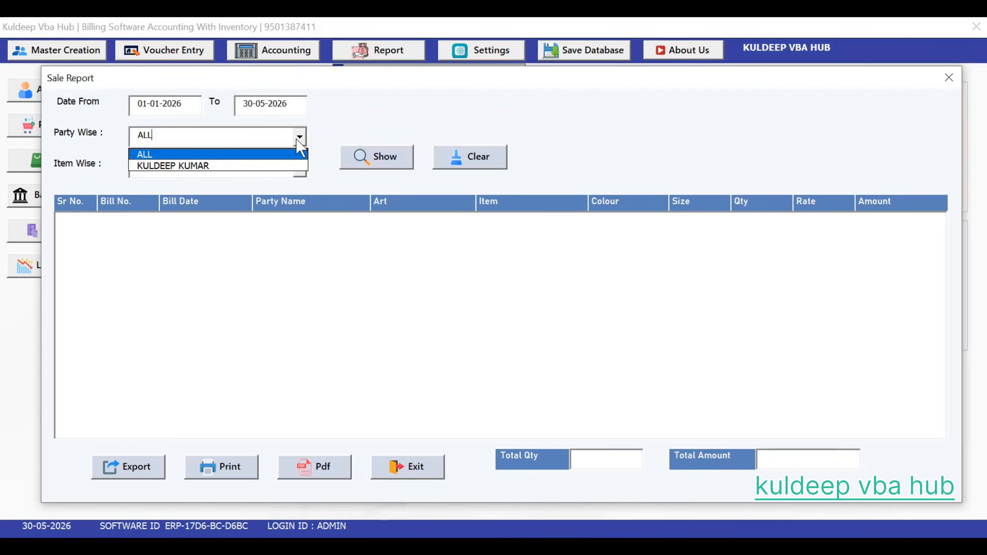
pyautogui.click(297, 141)
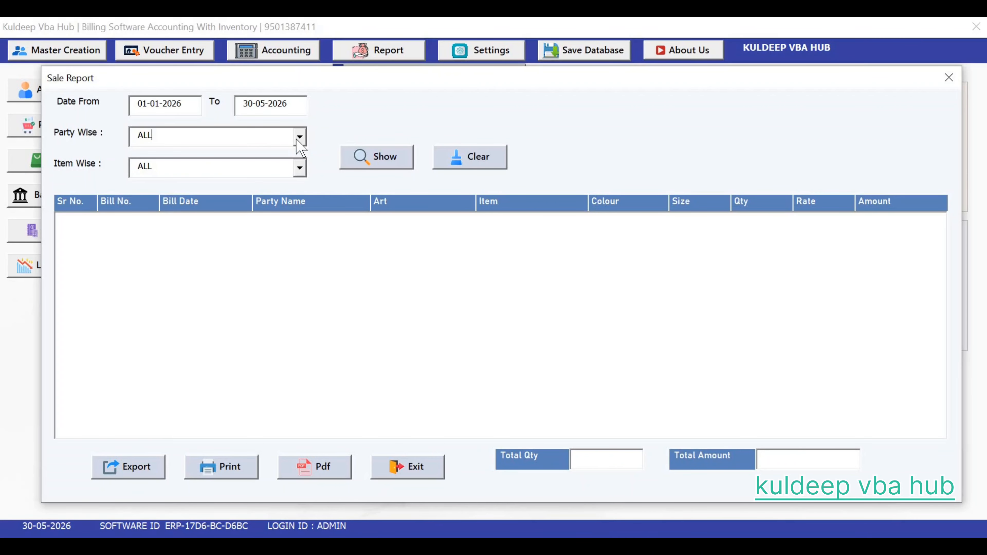
pyautogui.click(299, 174)
pyautogui.click(368, 162)
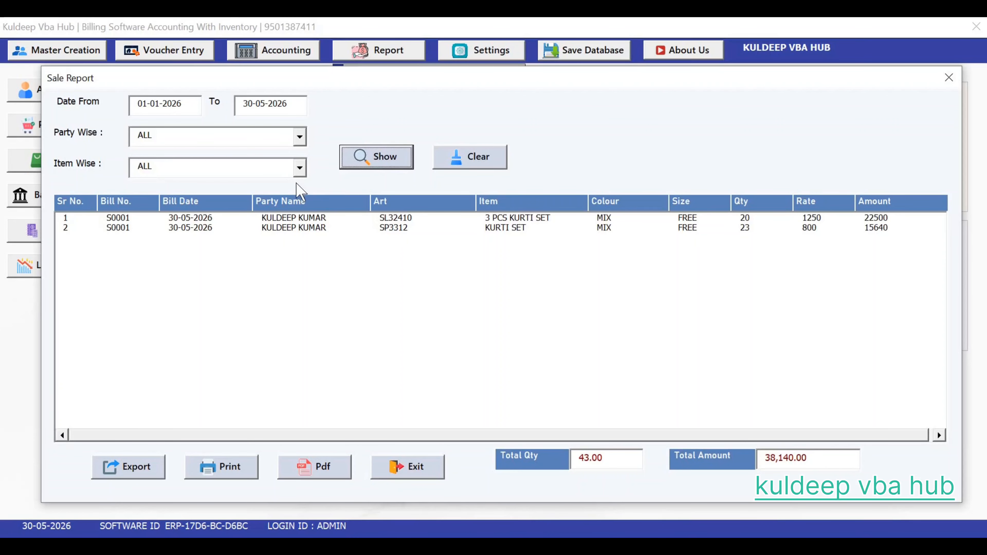
# Step: Filter the Sale Report to KURTI SET, then clear it and exit
pyautogui.click(299, 168)
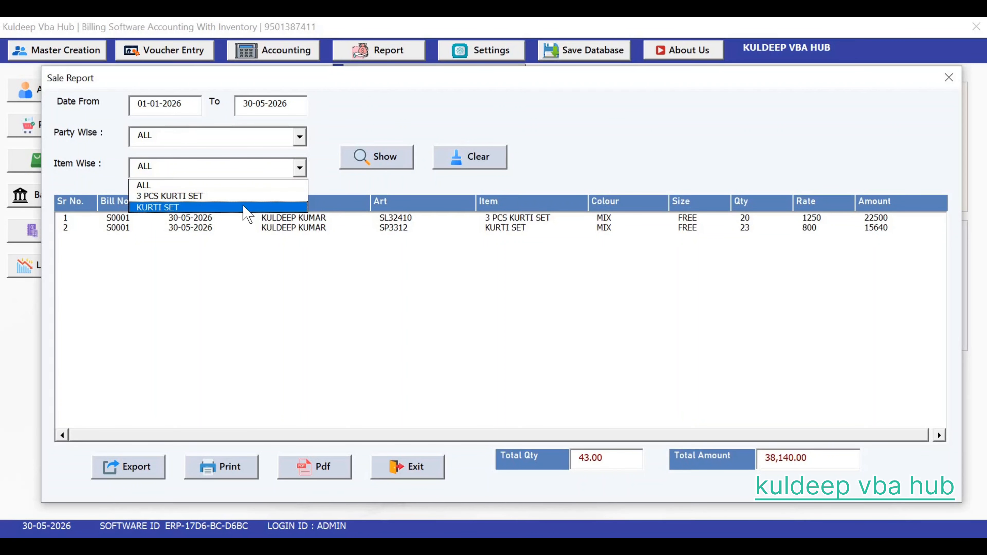
pyautogui.click(249, 207)
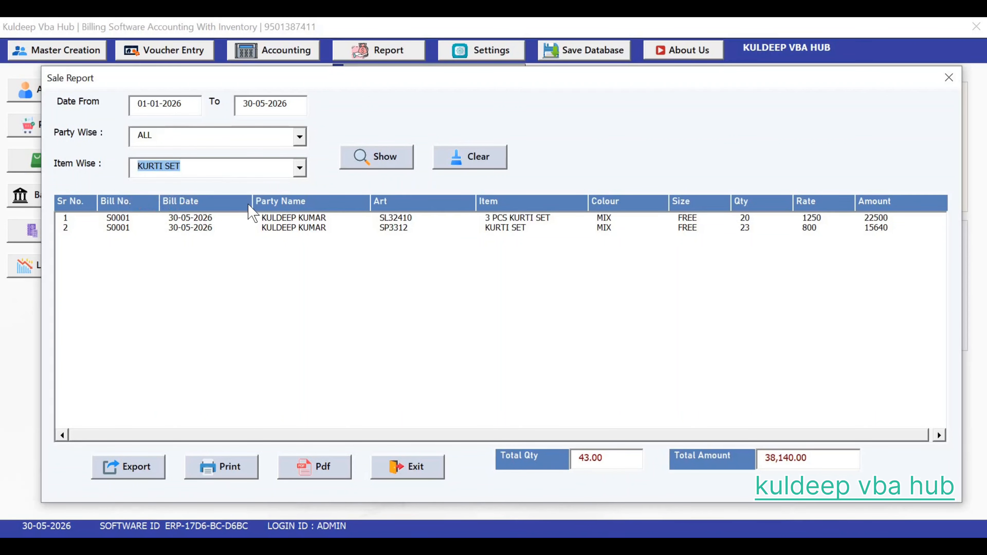
pyautogui.click(386, 163)
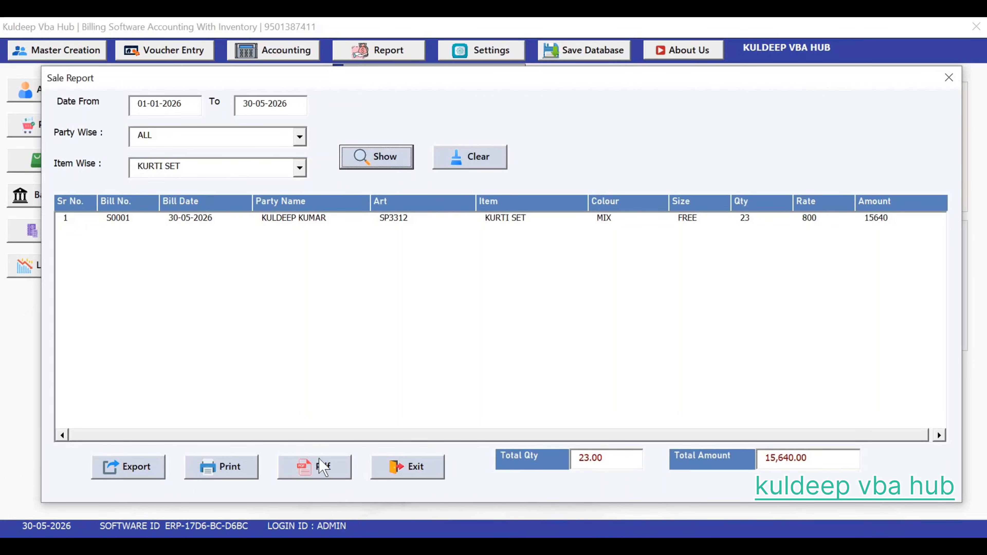
pyautogui.click(482, 157)
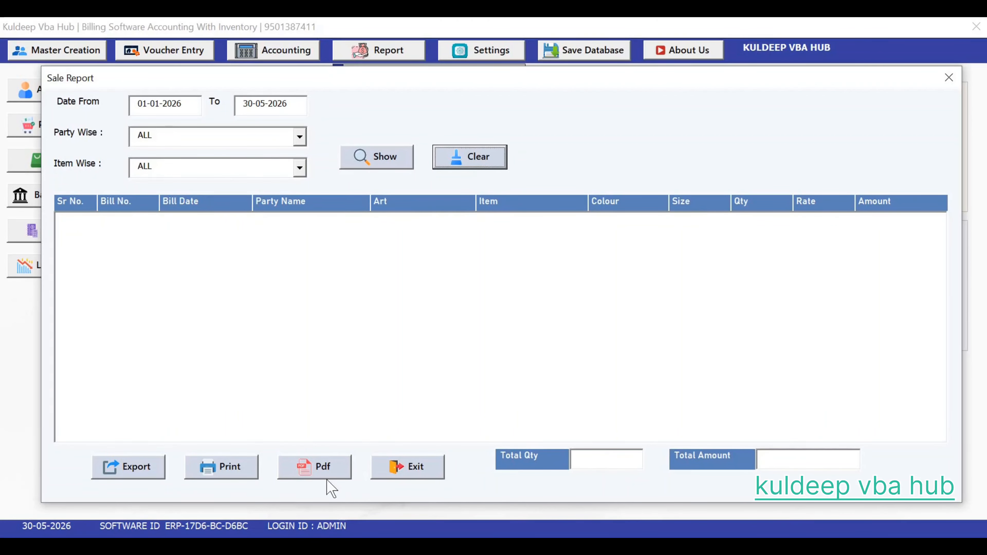
pyautogui.click(407, 468)
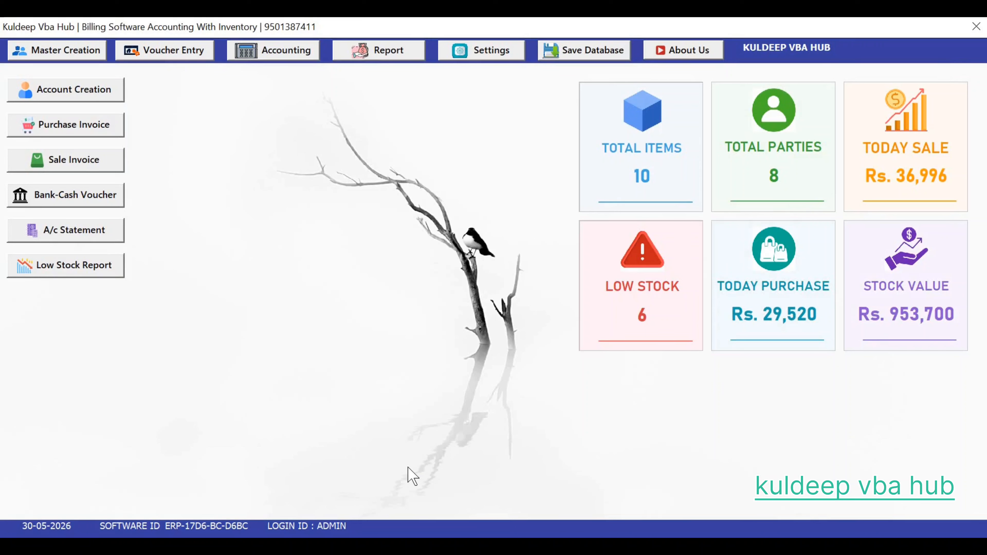
# Step: Show the A/c Statement for the party entered in Account Search
pyautogui.click(294, 58)
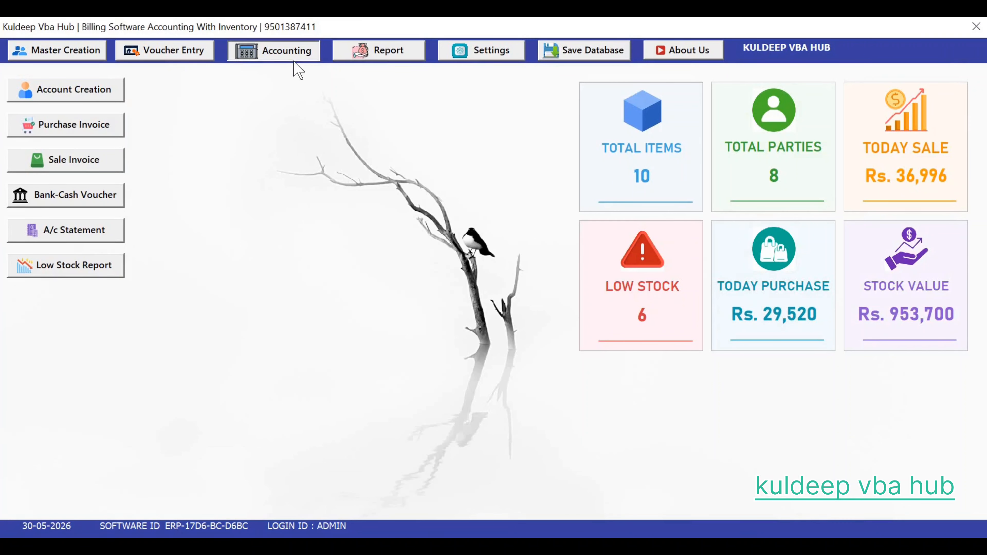
pyautogui.click(294, 86)
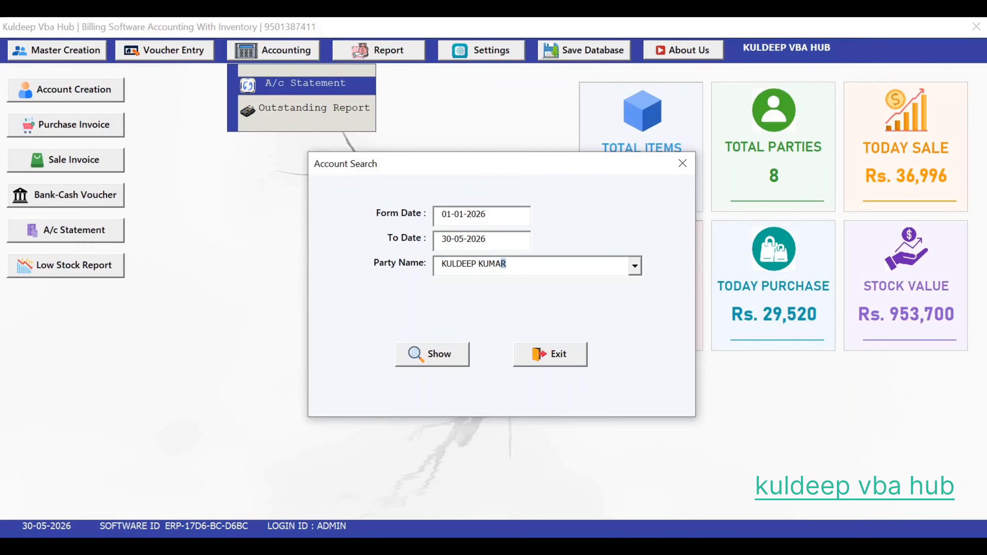
pyautogui.moveTo(506, 264); pyautogui.dragTo(490, 264)
pyautogui.press('BackSpace')
pyautogui.press('BackSpace')
pyautogui.press('BackSpace')
pyautogui.press('BackSpace')
pyautogui.press('BackSpace')
pyautogui.press('BackSpace')
pyautogui.press('BackSpace')
pyautogui.press('BackSpace')
pyautogui.press('BackSpace')
pyautogui.press('BackSpace')
pyautogui.press('Tab')
pyautogui.press('Tab')
pyautogui.press('Tab')
pyautogui.click(447, 354)
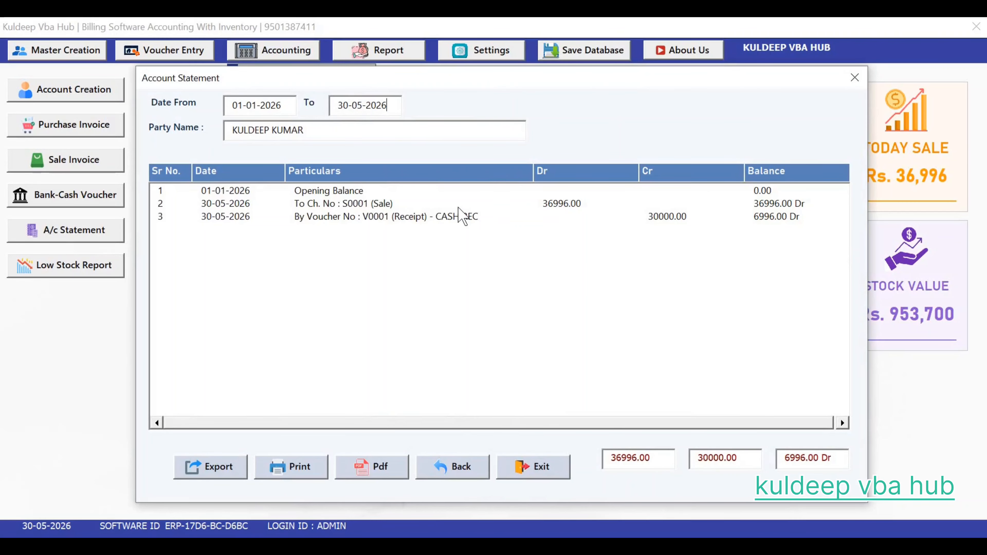
# Step: Check the sale entry and the 30000 receipt, closing at 6996.00 Dr
pyautogui.click(412, 206)
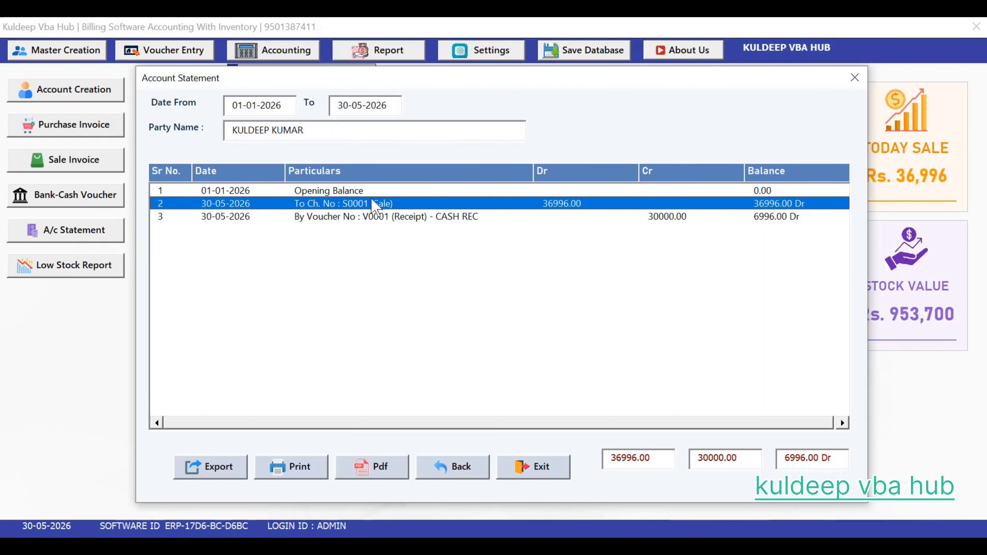
pyautogui.click(401, 221)
pyautogui.click(547, 204)
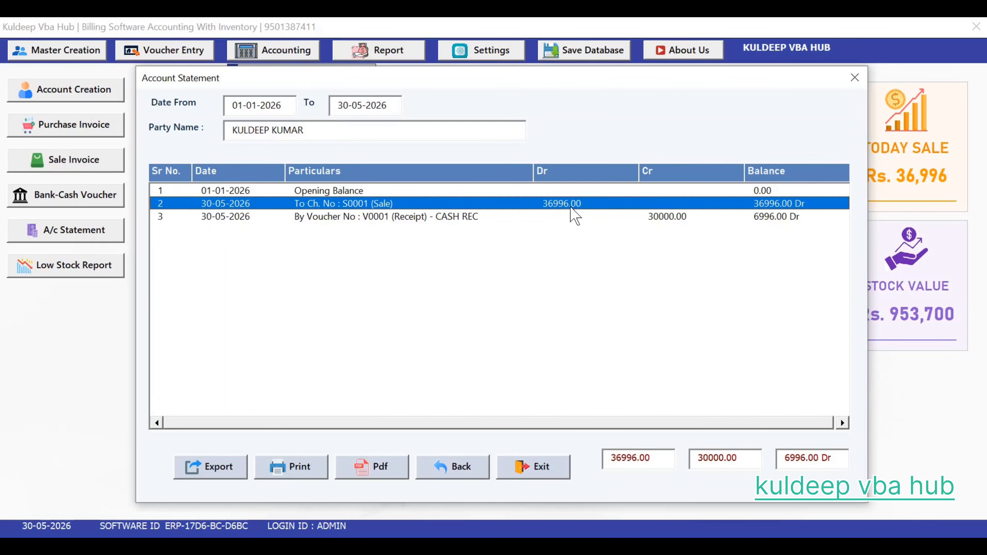
pyautogui.click(527, 218)
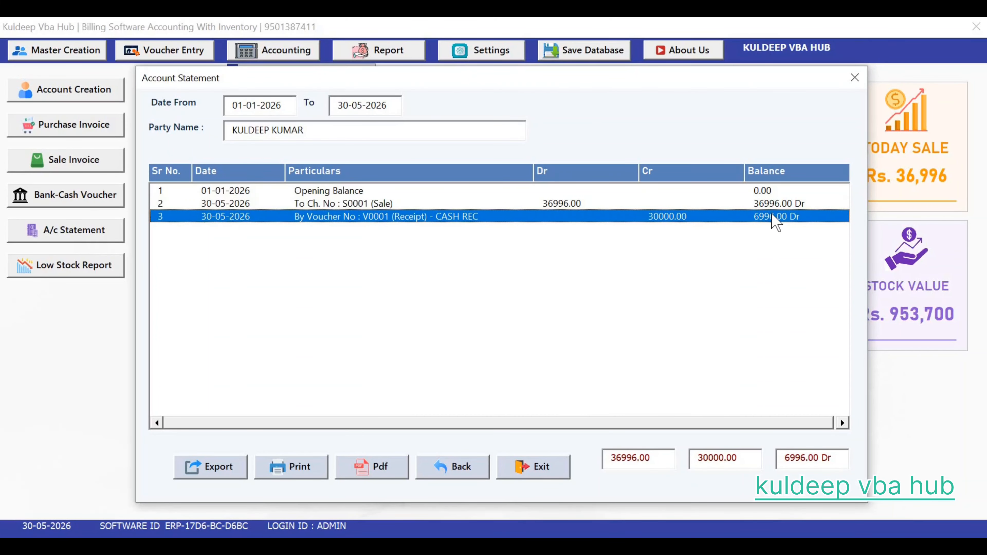
# Step: Close the account statement and open the Outstanding Report
pyautogui.click(855, 78)
pyautogui.click(379, 49)
pyautogui.click(303, 129)
pyautogui.click(609, 127)
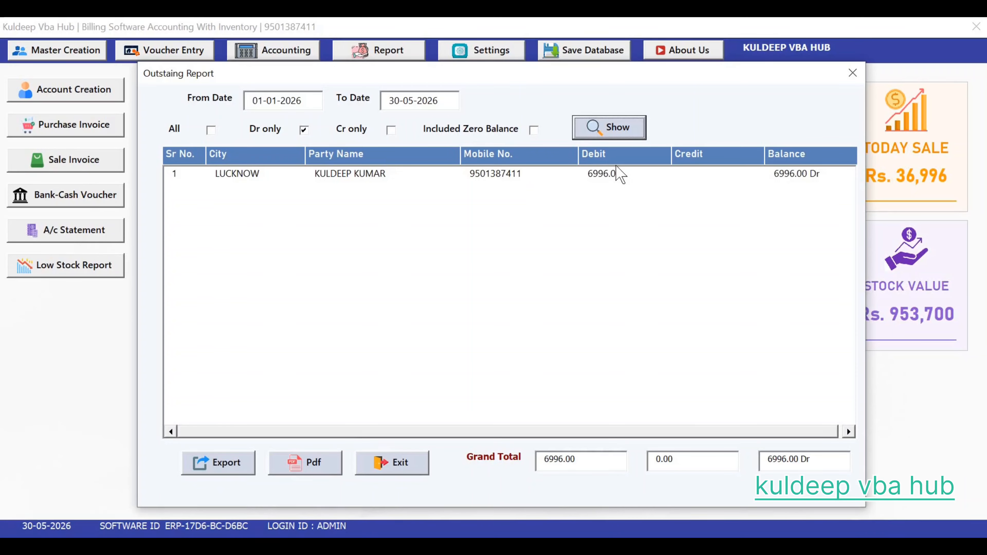
# Step: Refresh the Outstanding Report and export it as Outstanding_Report.pdf on the Desktop
pyautogui.click(614, 135)
pyautogui.click(305, 462)
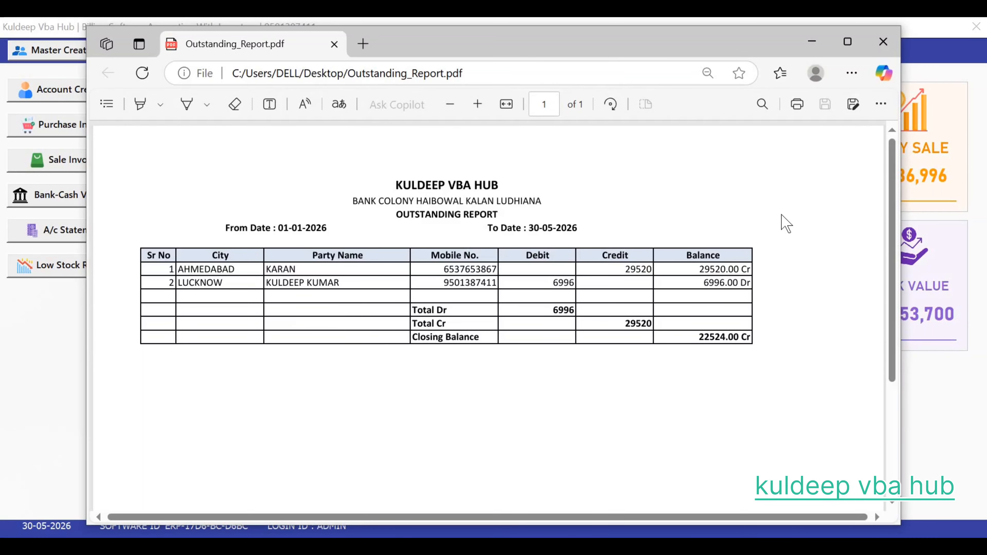
pyautogui.click(879, 45)
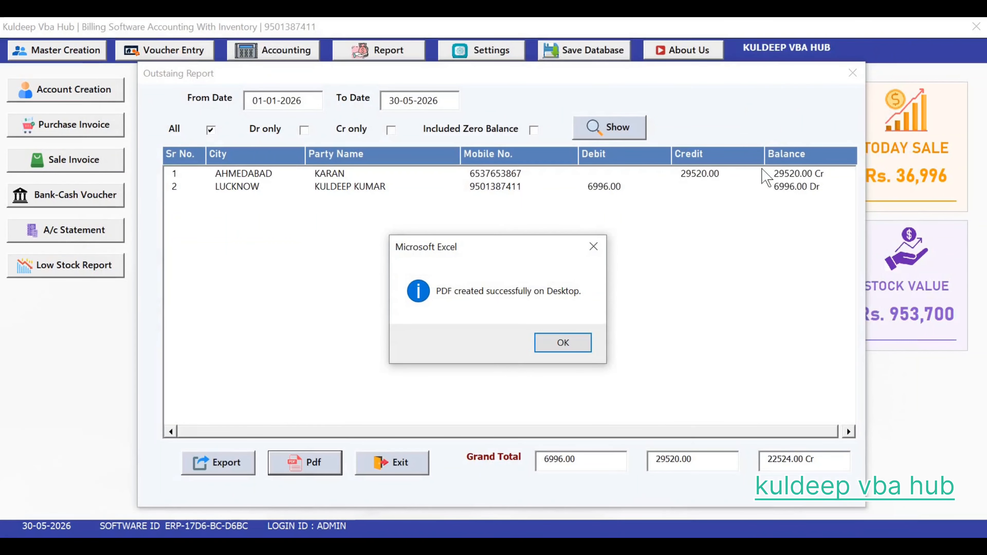
# Step: Close the Outstanding Report and bring up the Low Stock Report for all items
pyautogui.press('Return')
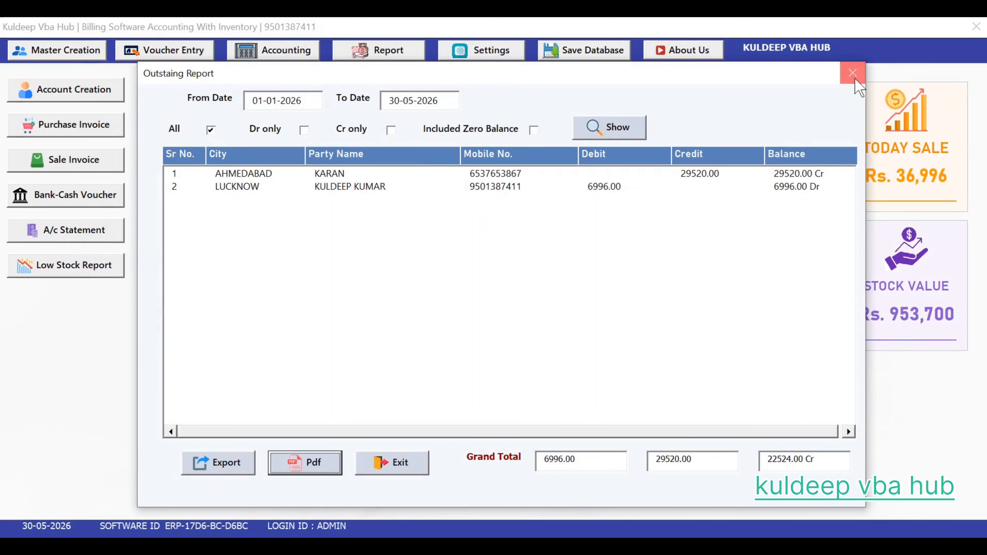
pyautogui.click(853, 74)
pyautogui.click(65, 264)
pyautogui.click(433, 159)
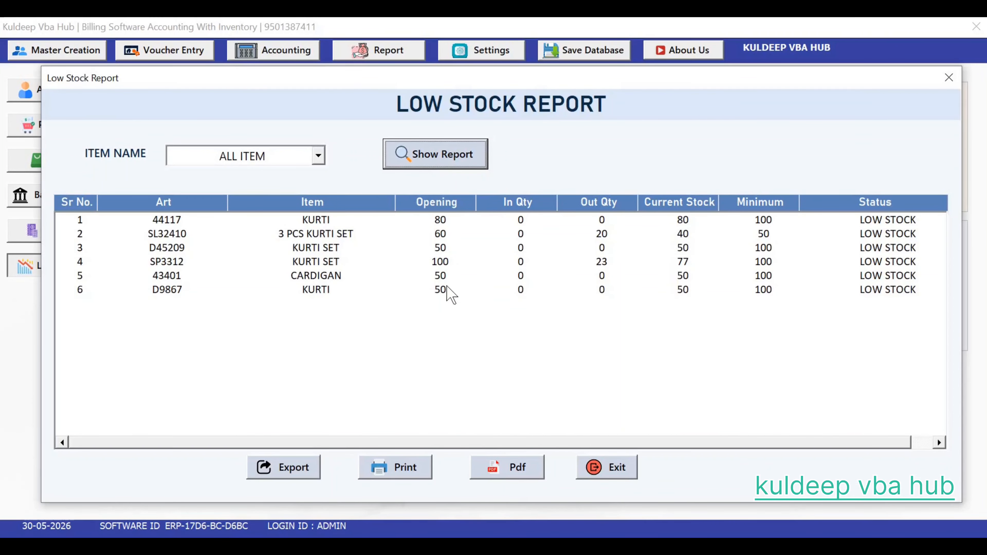
pyautogui.click(949, 77)
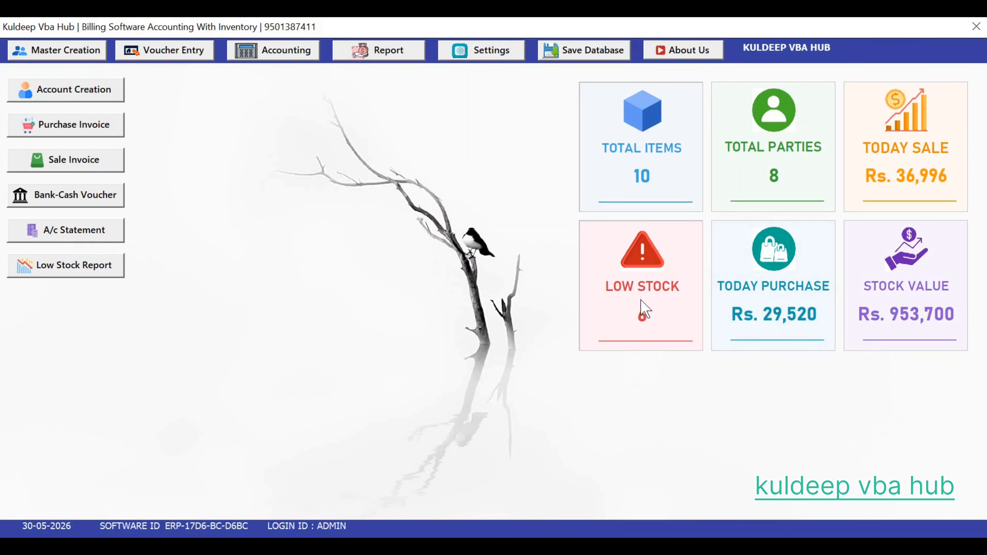
pyautogui.click(381, 55)
pyautogui.click(386, 182)
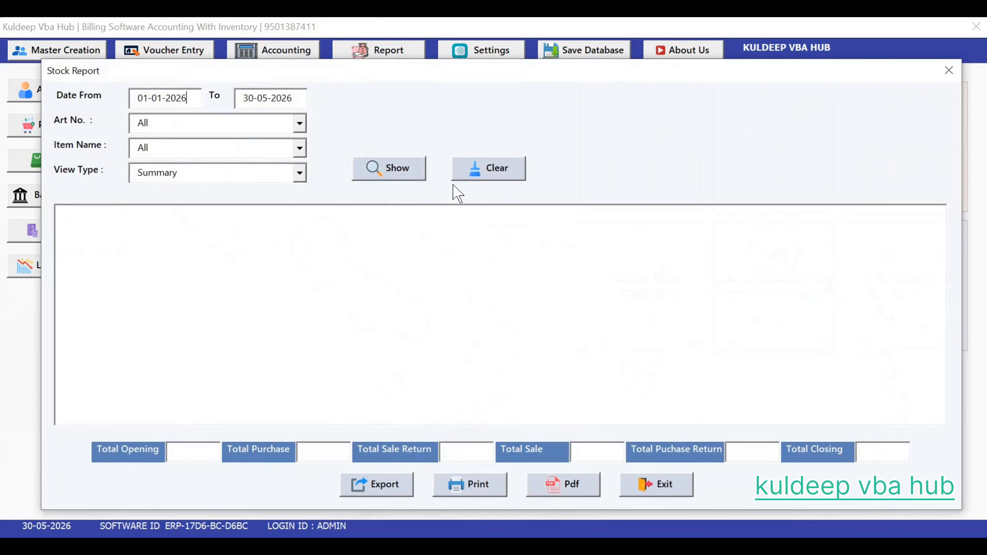
pyautogui.click(414, 169)
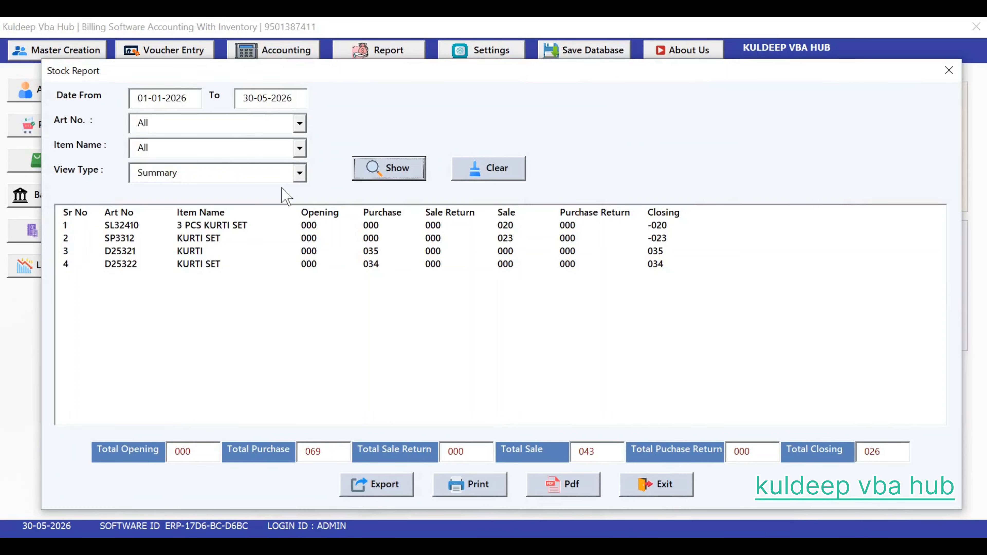
pyautogui.click(300, 175)
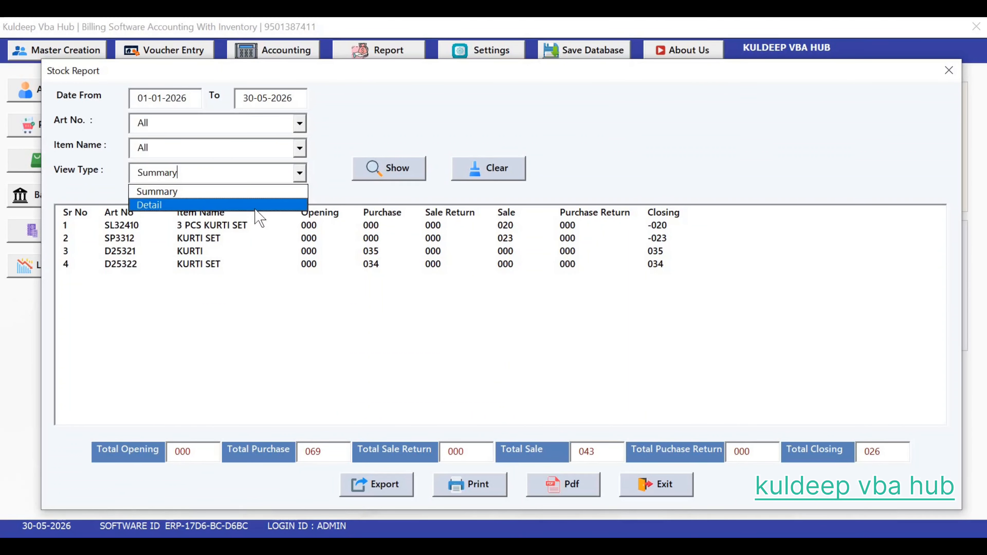
pyautogui.click(271, 205)
pyautogui.click(380, 173)
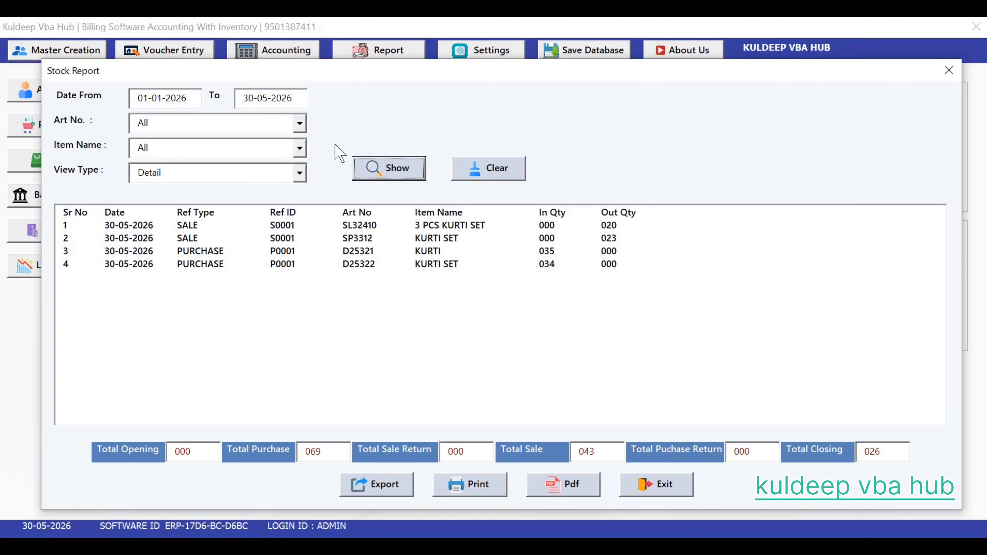
pyautogui.click(299, 125)
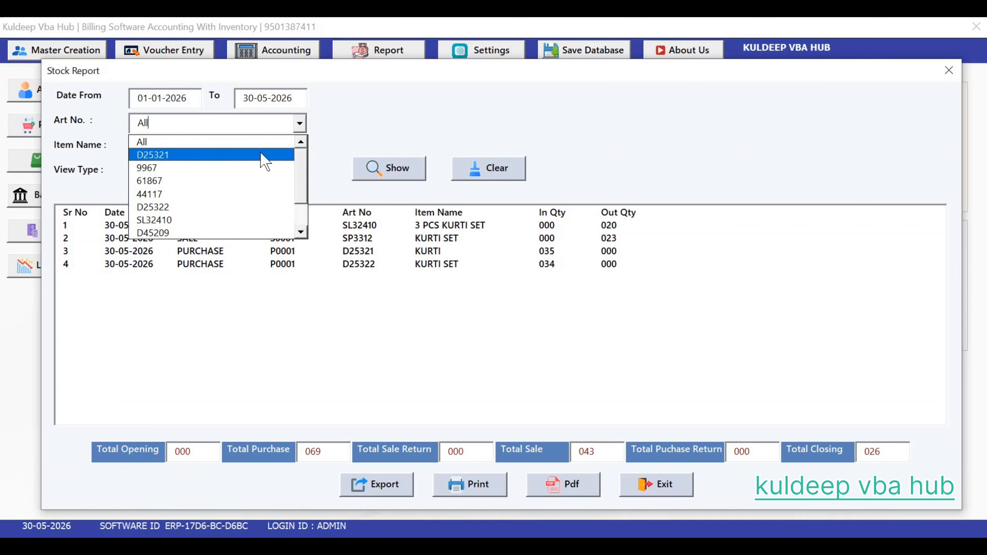
pyautogui.click(260, 154)
pyautogui.click(379, 169)
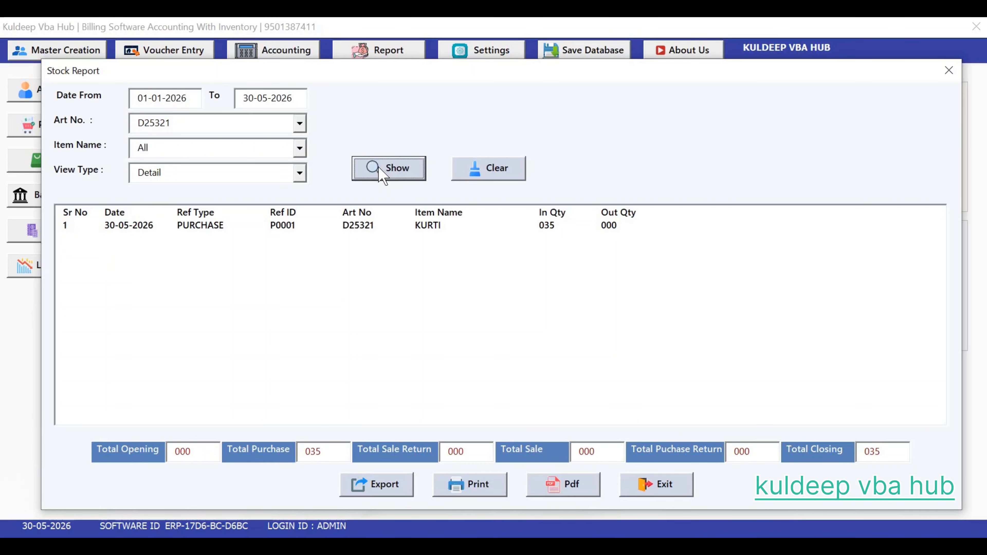
pyautogui.click(499, 175)
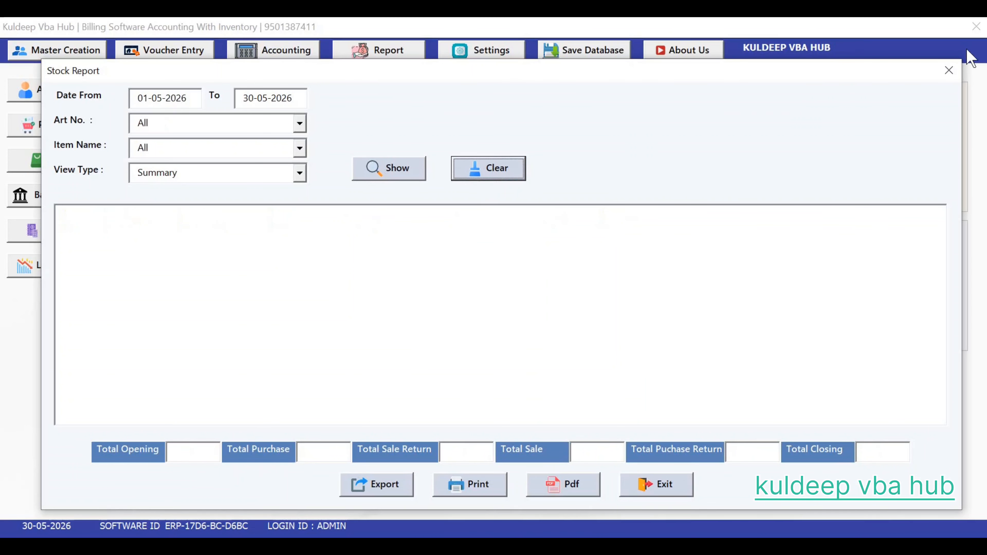
pyautogui.click(949, 71)
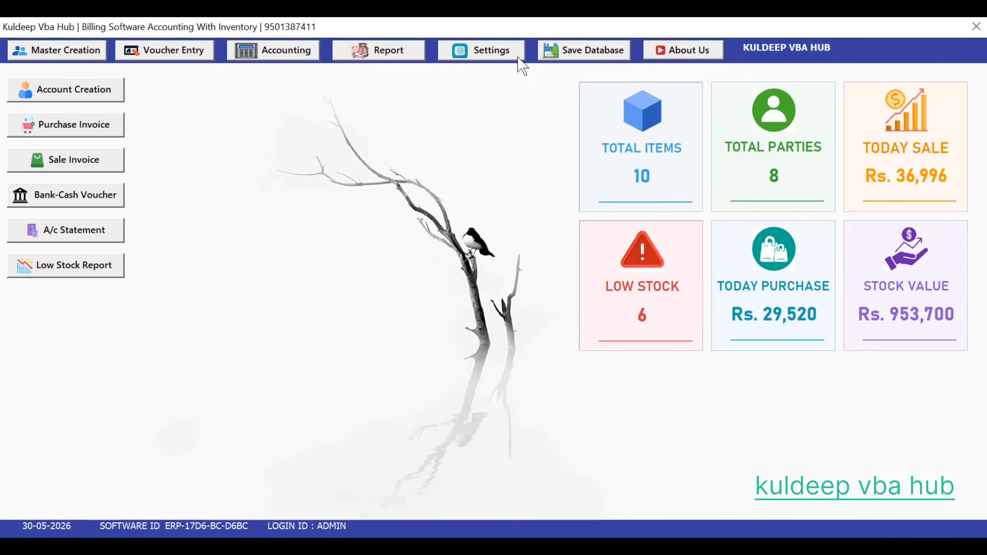
pyautogui.click(480, 58)
pyautogui.click(480, 59)
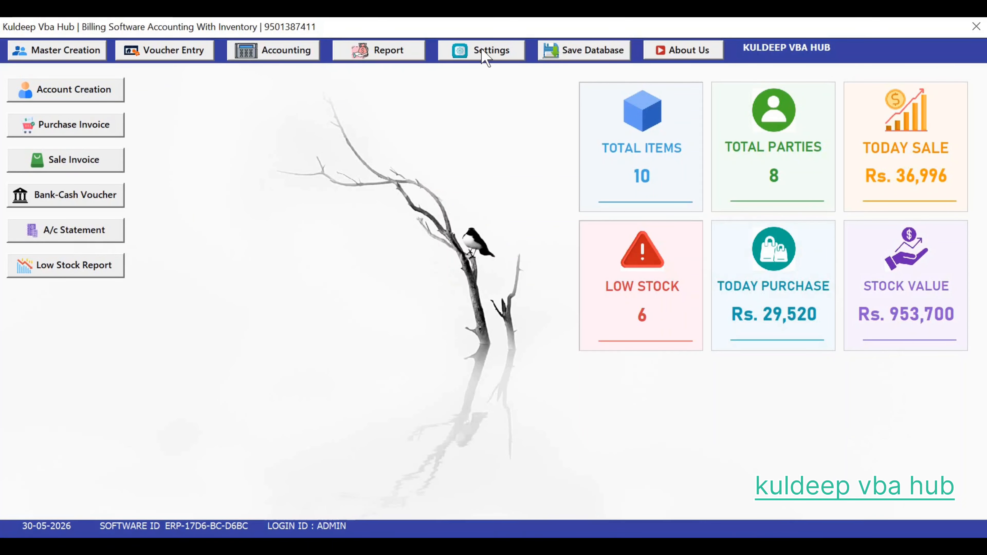
pyautogui.click(487, 60)
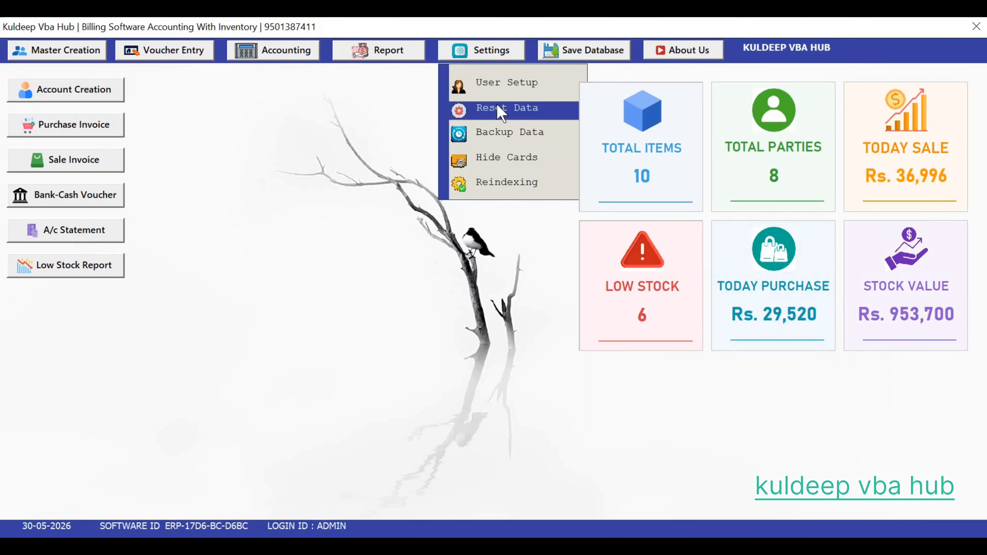
pyautogui.click(505, 160)
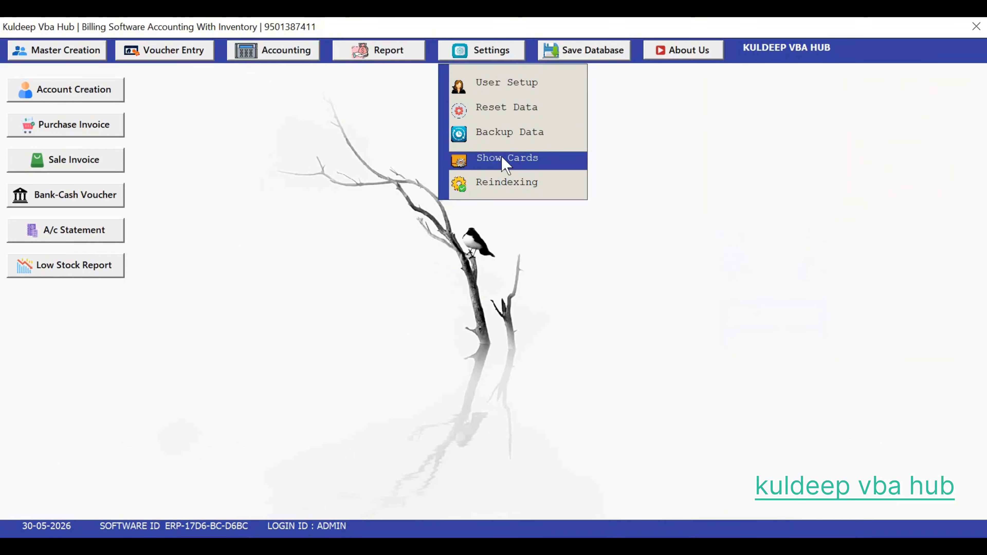
pyautogui.click(506, 160)
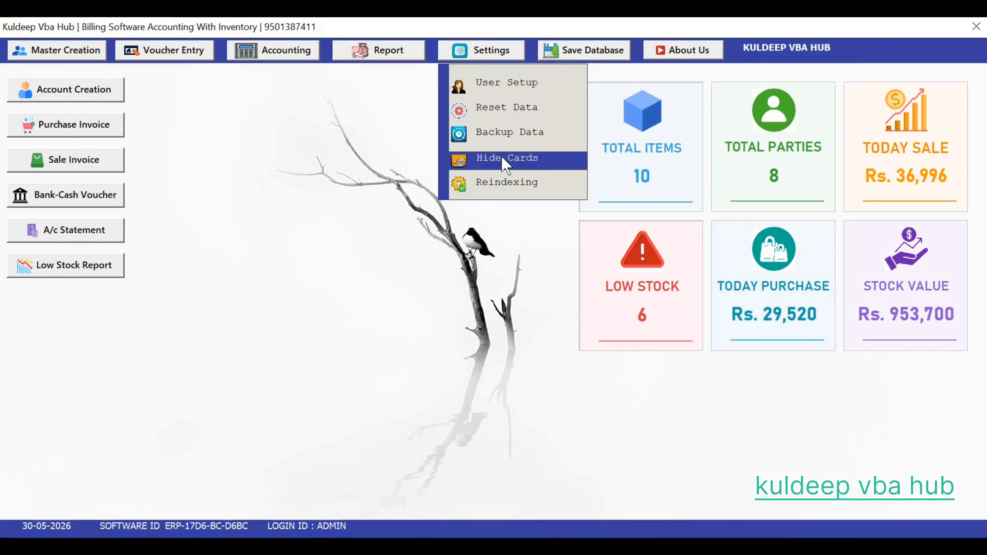
pyautogui.click(505, 160)
pyautogui.click(502, 158)
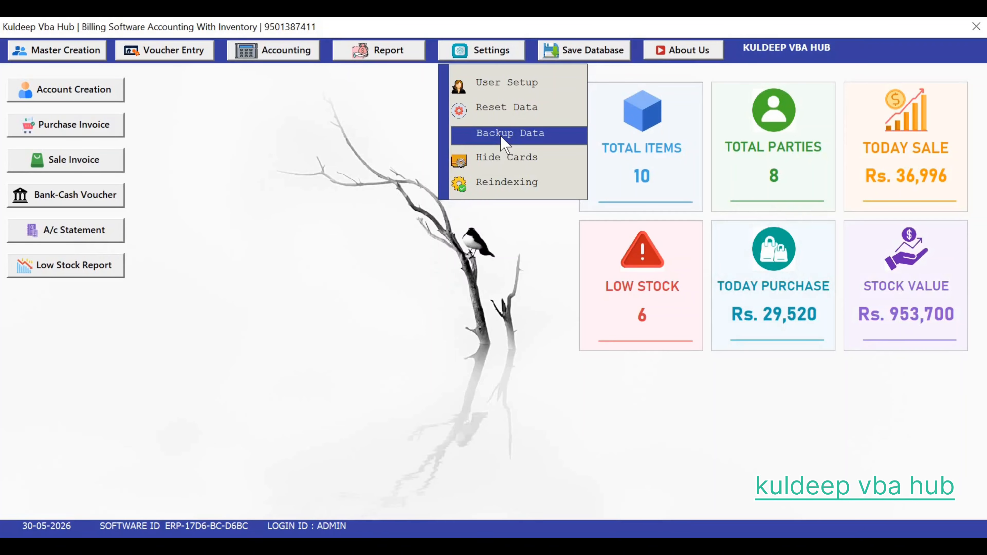
pyautogui.click(510, 111)
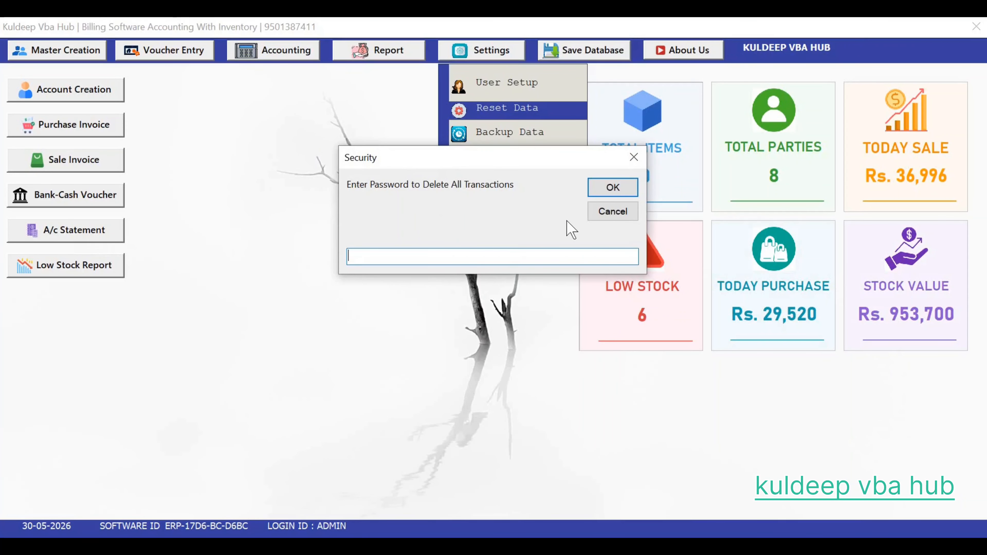
pyautogui.click(634, 157)
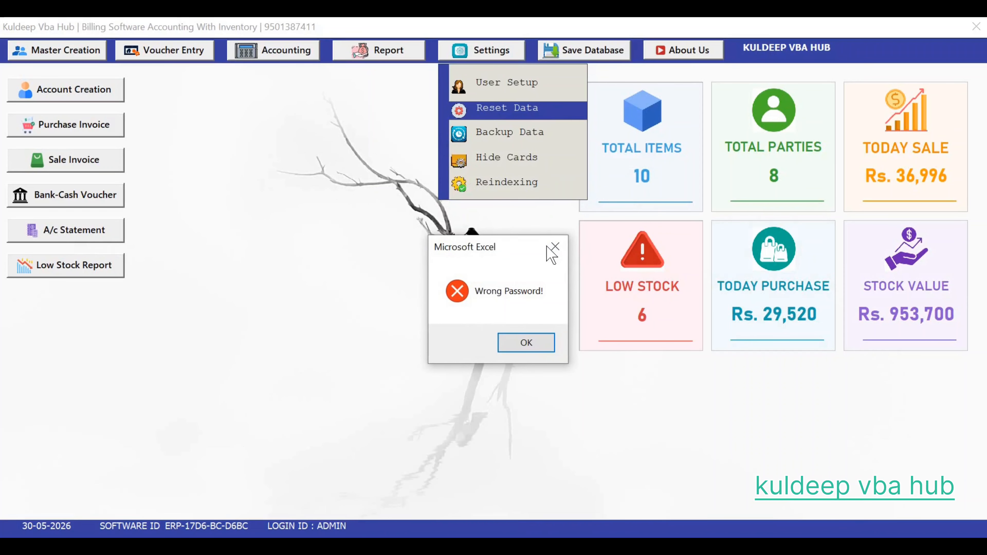
pyautogui.click(555, 247)
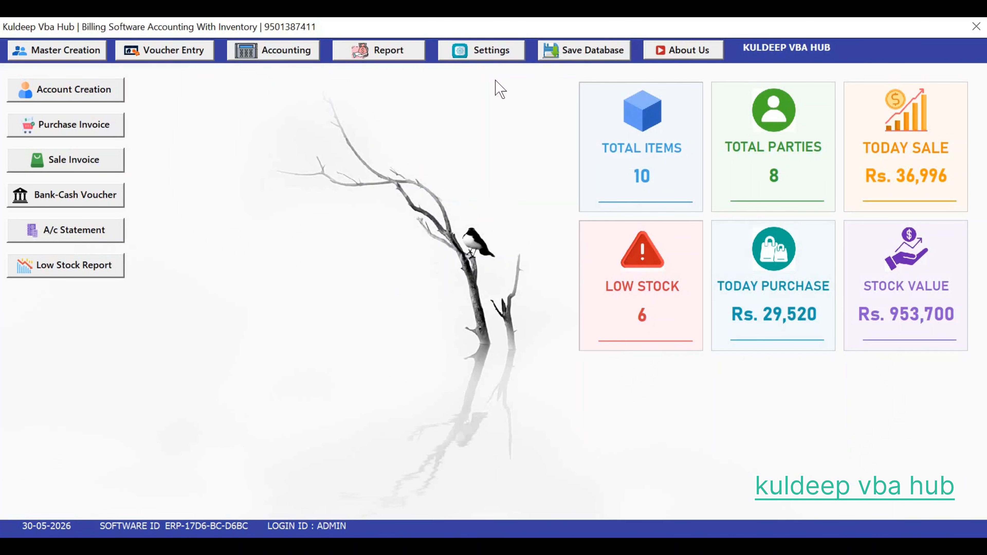
pyautogui.click(489, 57)
pyautogui.click(499, 92)
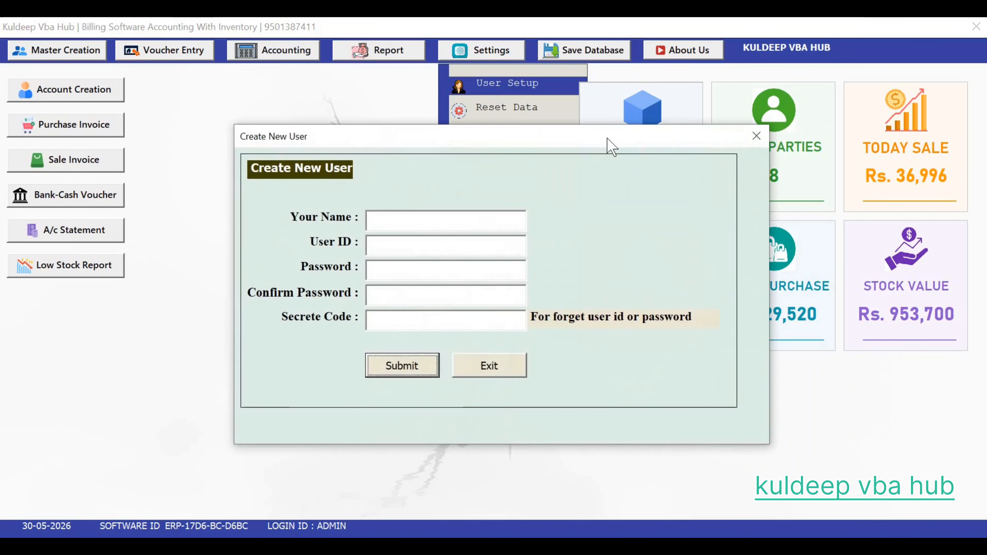
pyautogui.click(756, 136)
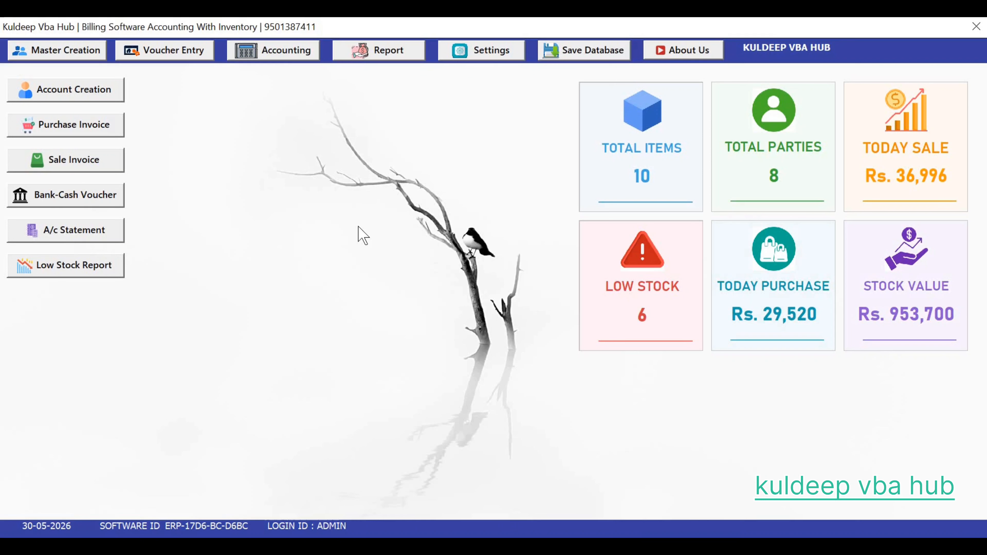